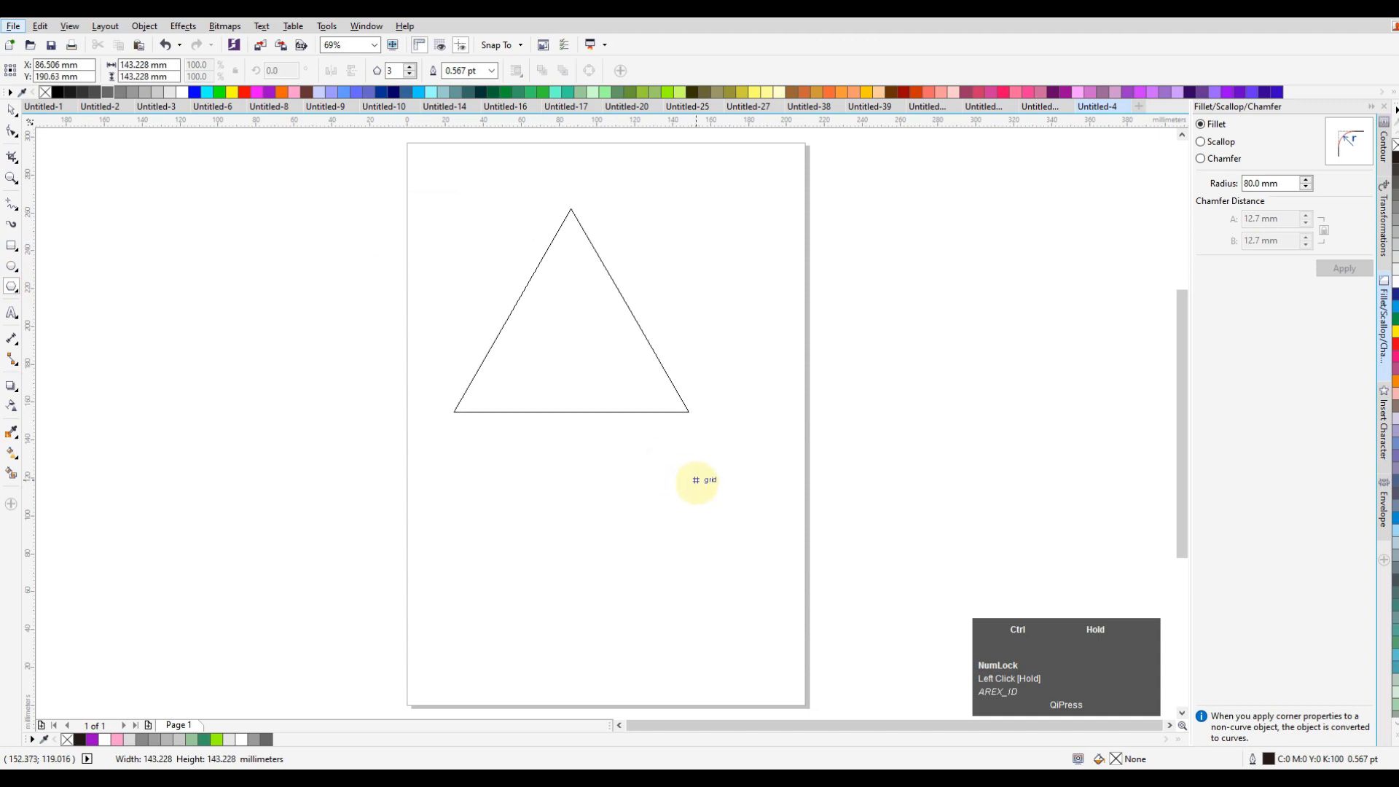
# Step: Change the drawn polygon to six sides and centre it on the page
pyautogui.click(410, 66)
pyautogui.click(410, 66)
pyautogui.click(410, 66)
pyautogui.moveTo(538, 265); pyautogui.dragTo(550, 278)
pyautogui.press('p')
# Step: Duplicate the hexagon straight down by half its height so the two outlines overlap in a diamond
pyautogui.click(636, 234)
pyautogui.moveTo(584, 369); pyautogui.dragTo(490, 405)
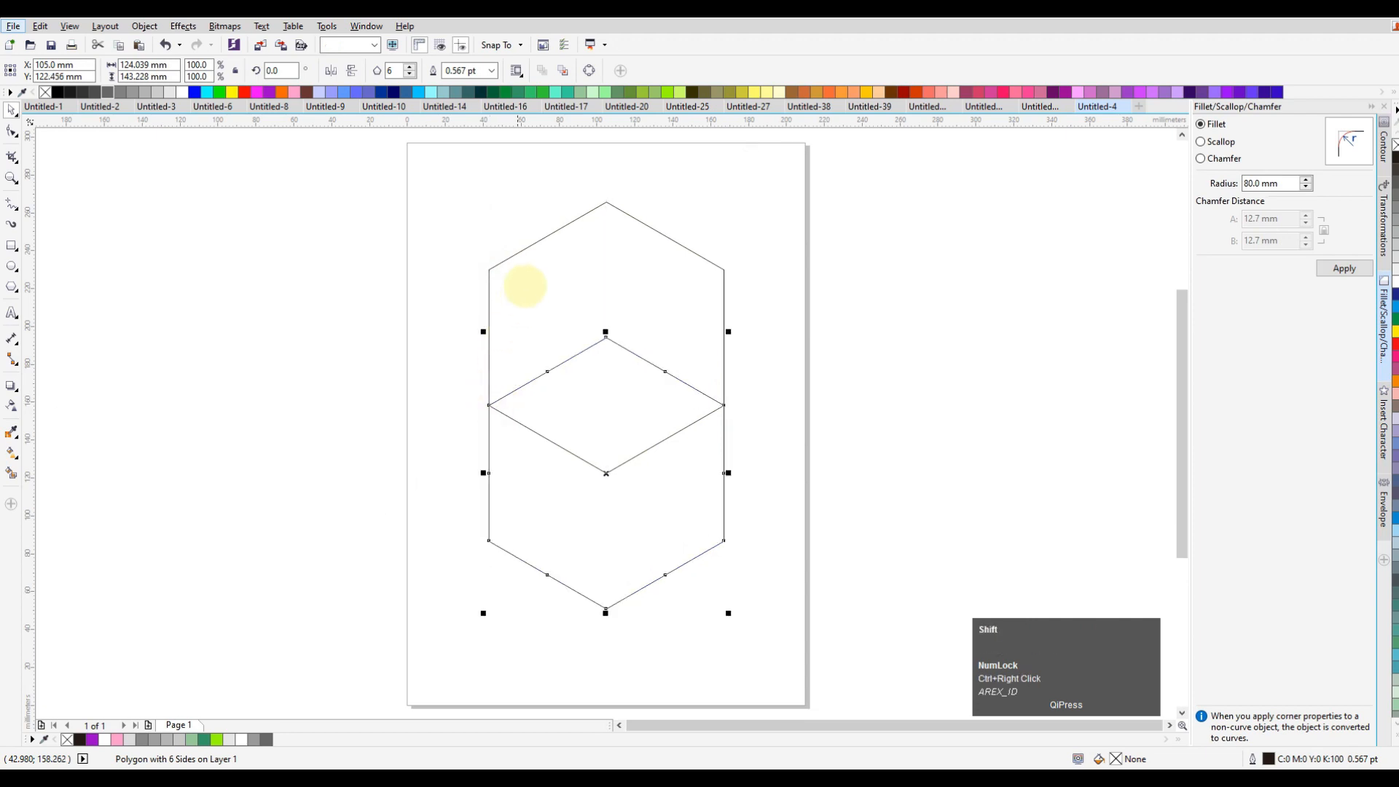
pyautogui.keyDown('shift'); pyautogui.click(525, 283); pyautogui.keyUp('shift')
pyautogui.click(400, 321)
# Step: Create a blue diamond from the overlap with Smart Fill and delete both hexagon outlines
pyautogui.click(11, 472)
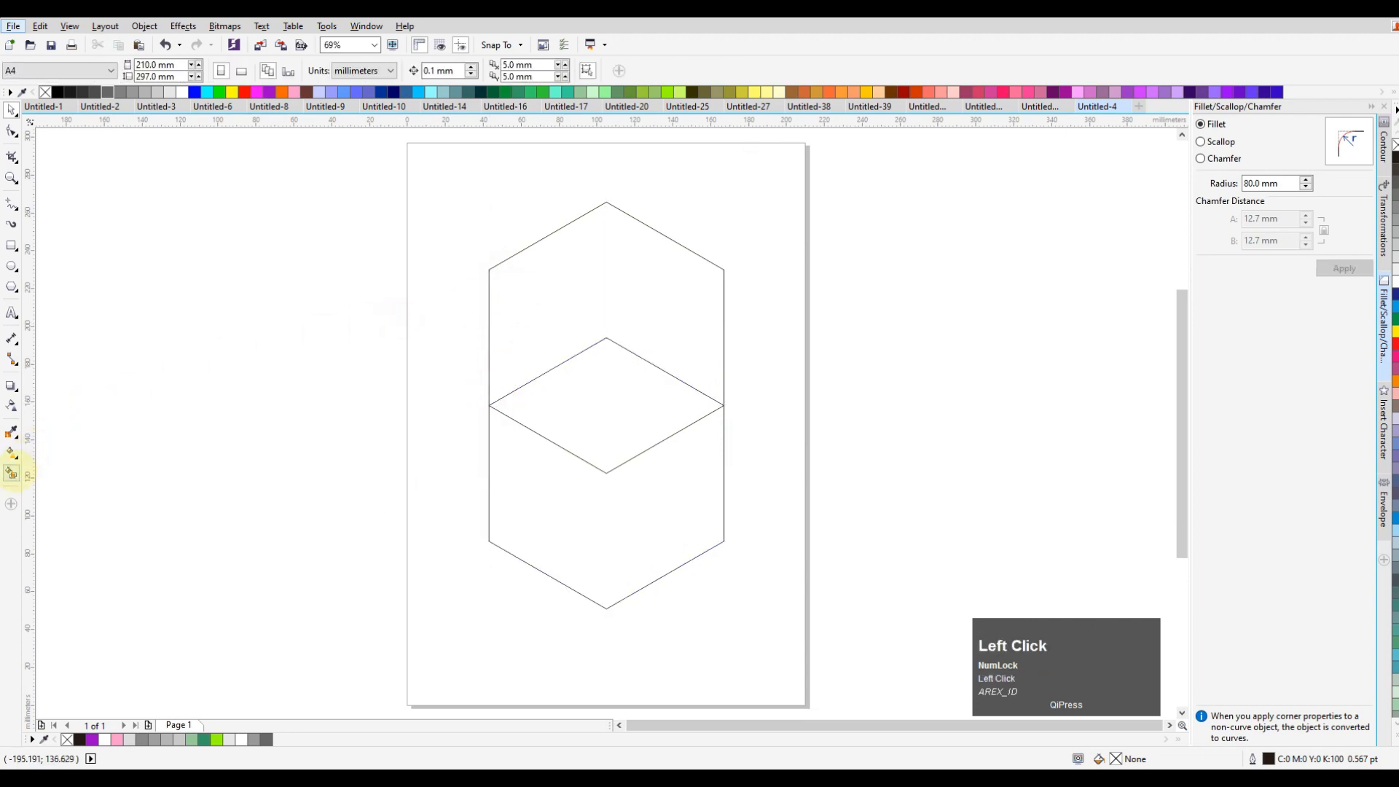
pyautogui.click(593, 399)
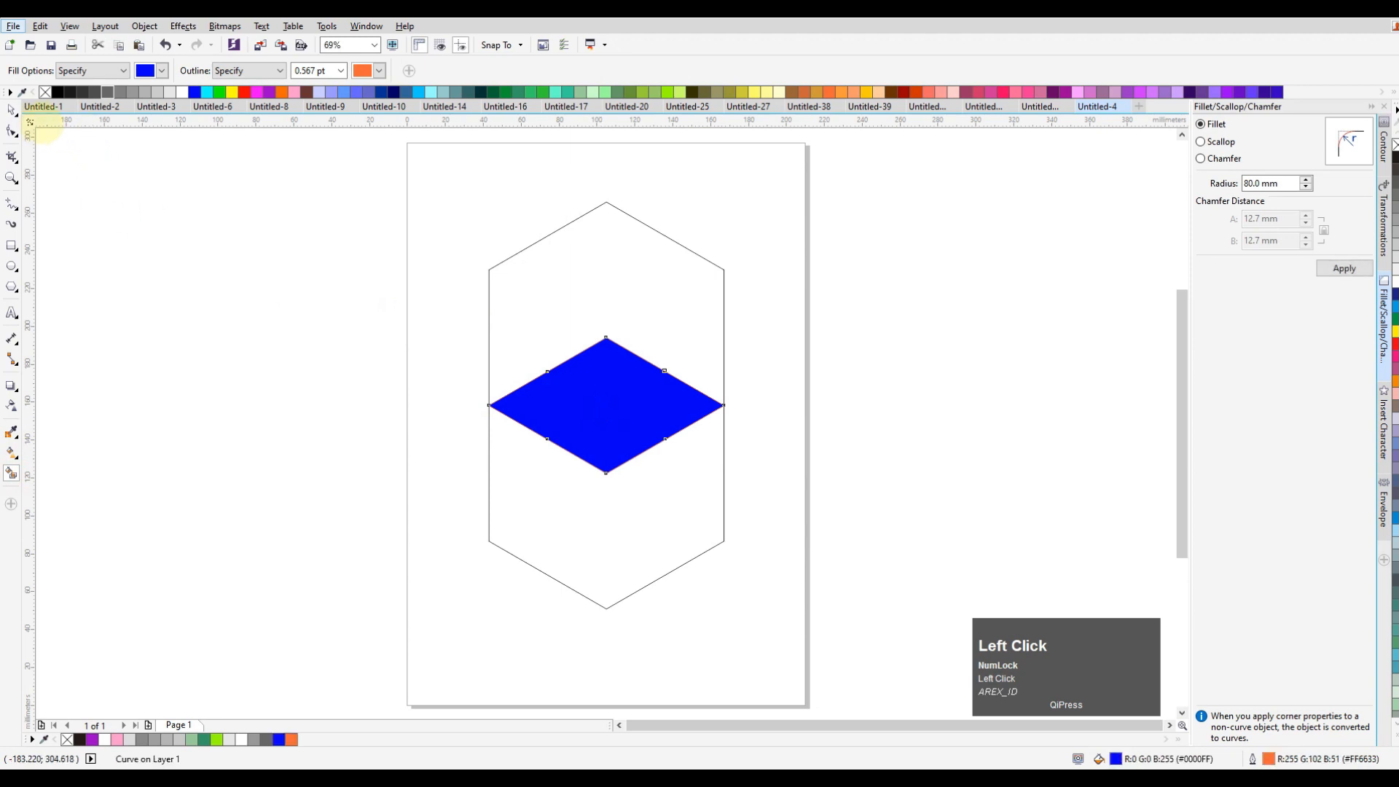
pyautogui.click(12, 106)
pyautogui.click(547, 470)
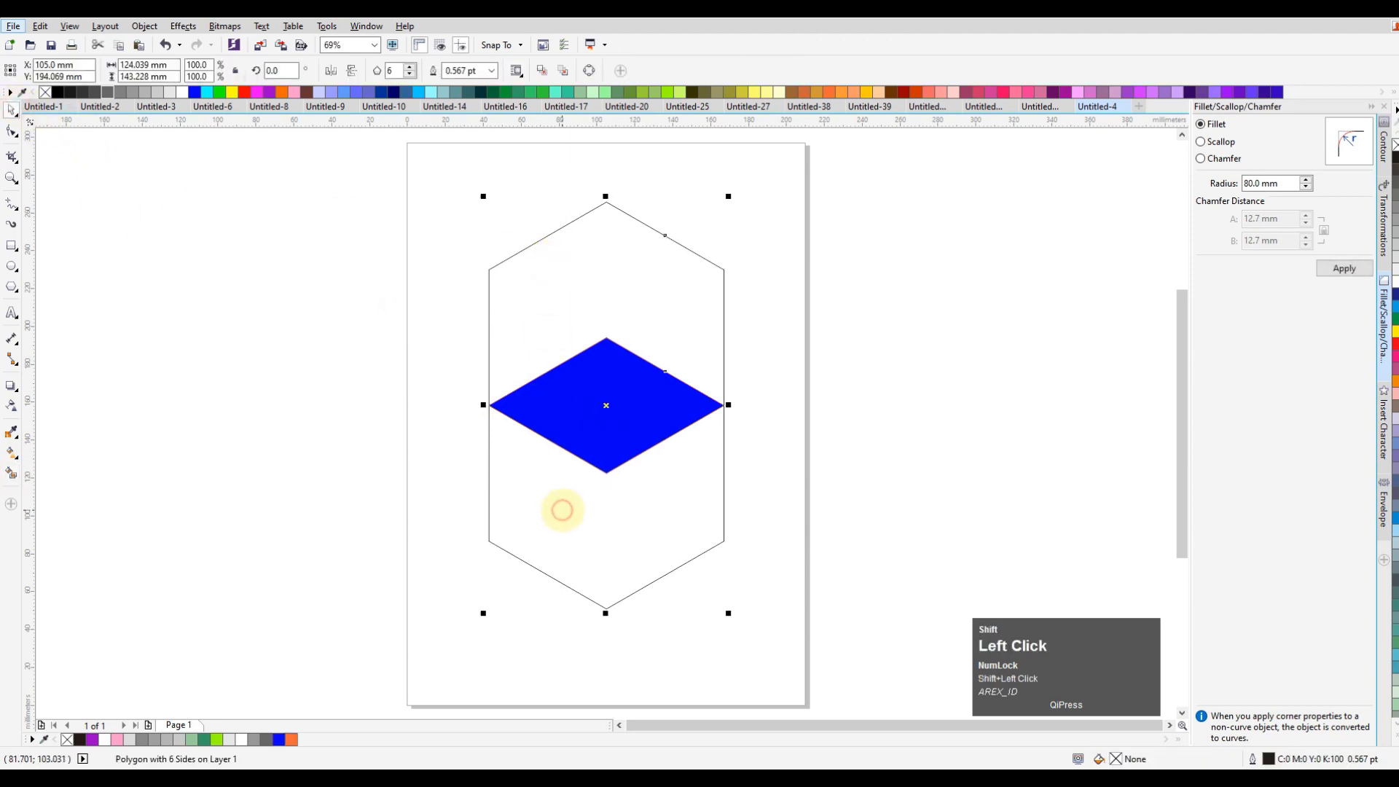
pyautogui.press('Delete')
# Step: Give the diamond a horizontal linear fountain fill running from purple to pink
pyautogui.click(618, 396)
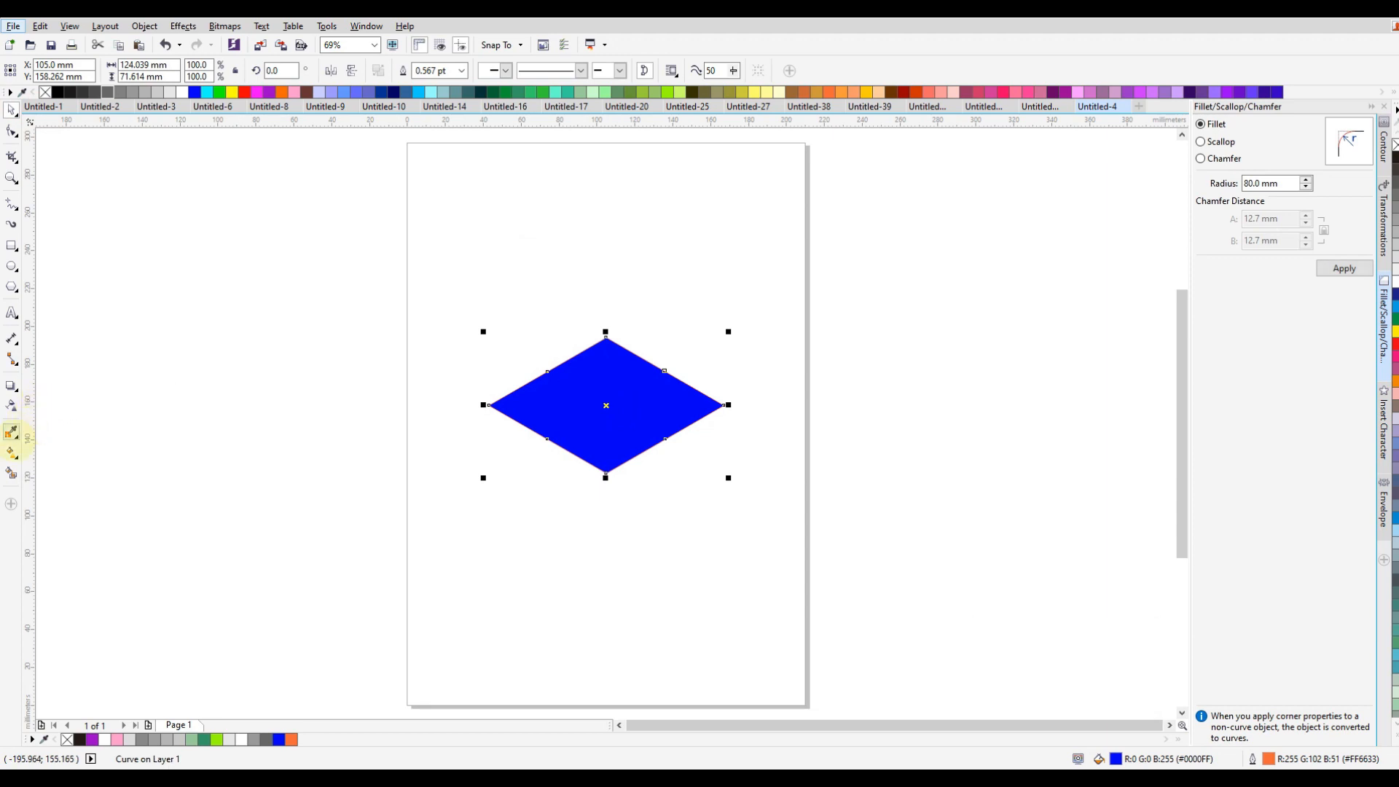
pyautogui.click(12, 452)
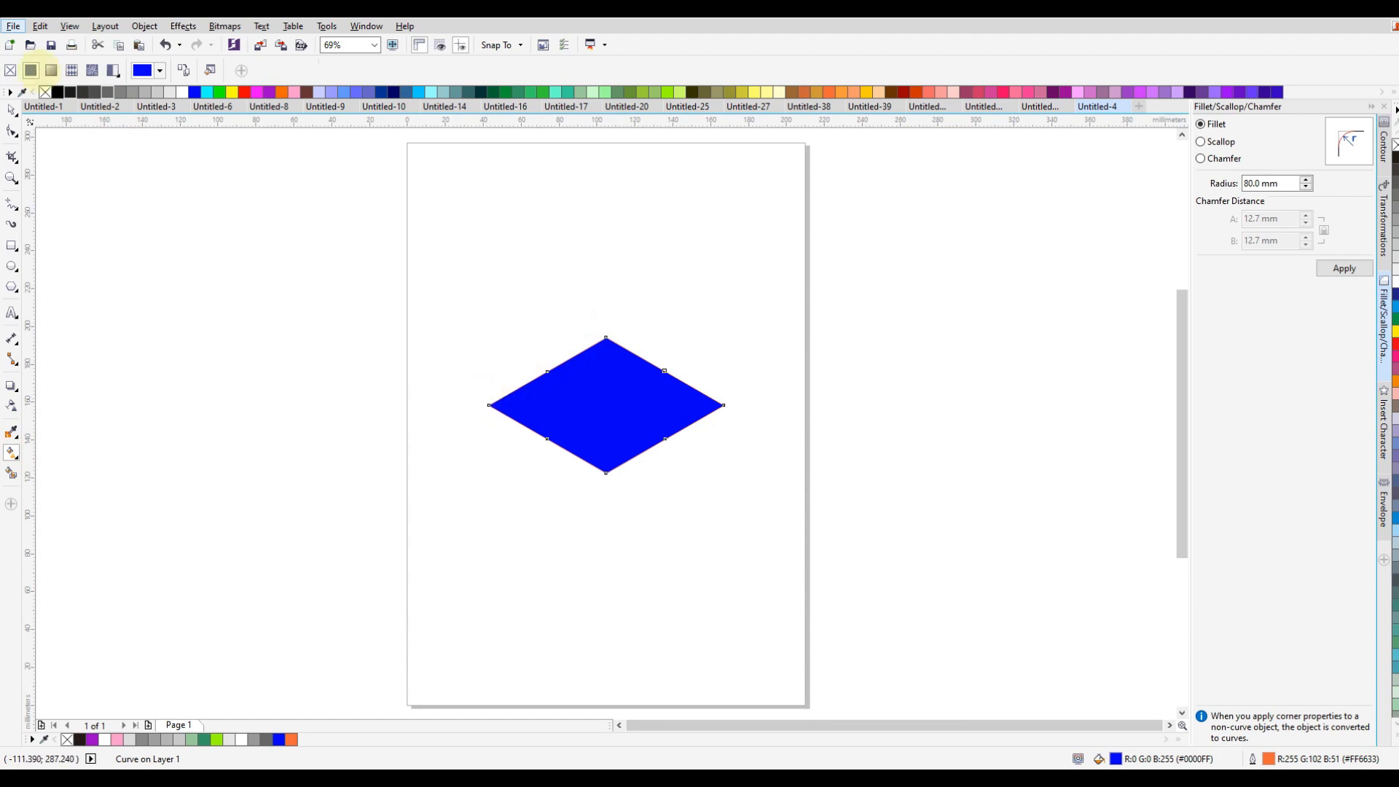
pyautogui.click(51, 70)
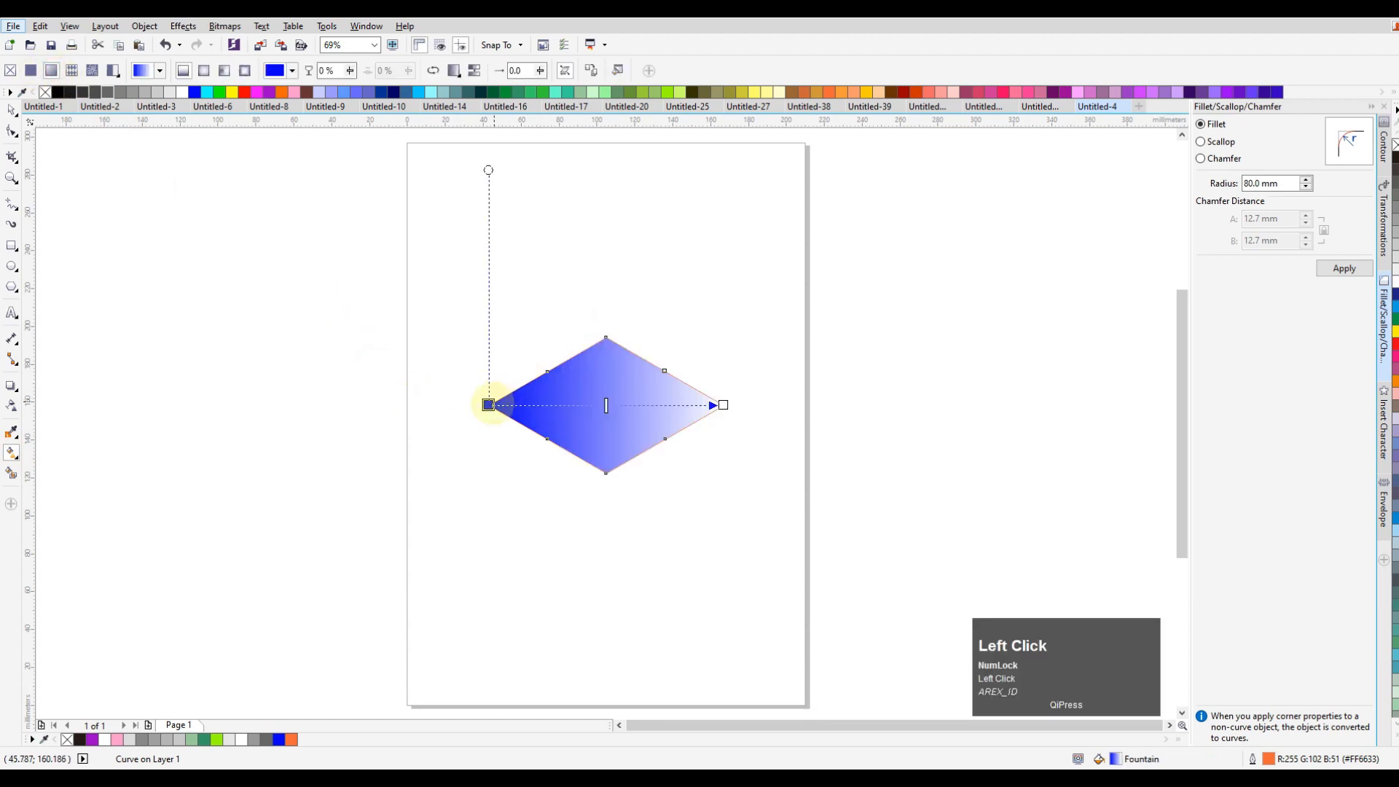
pyautogui.click(91, 739)
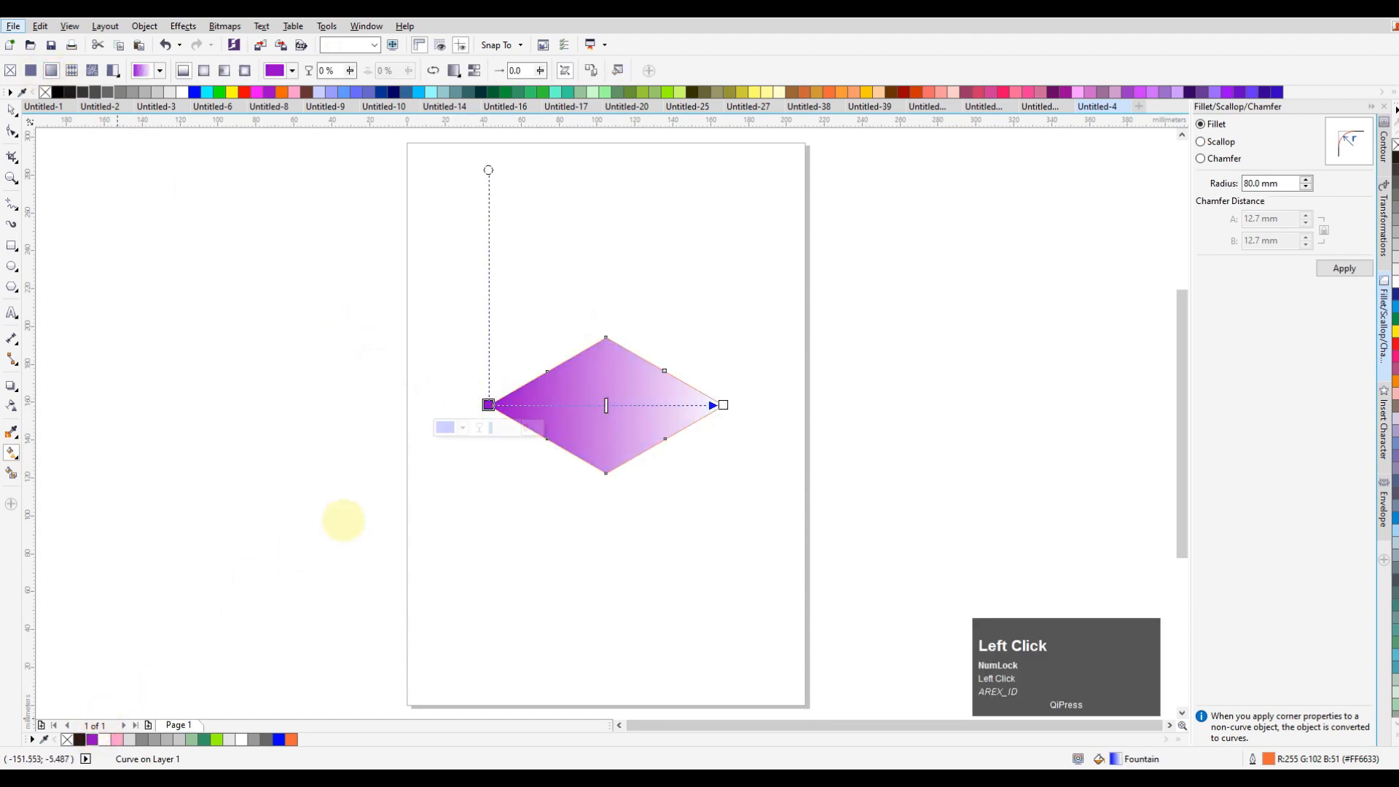
pyautogui.click(723, 405)
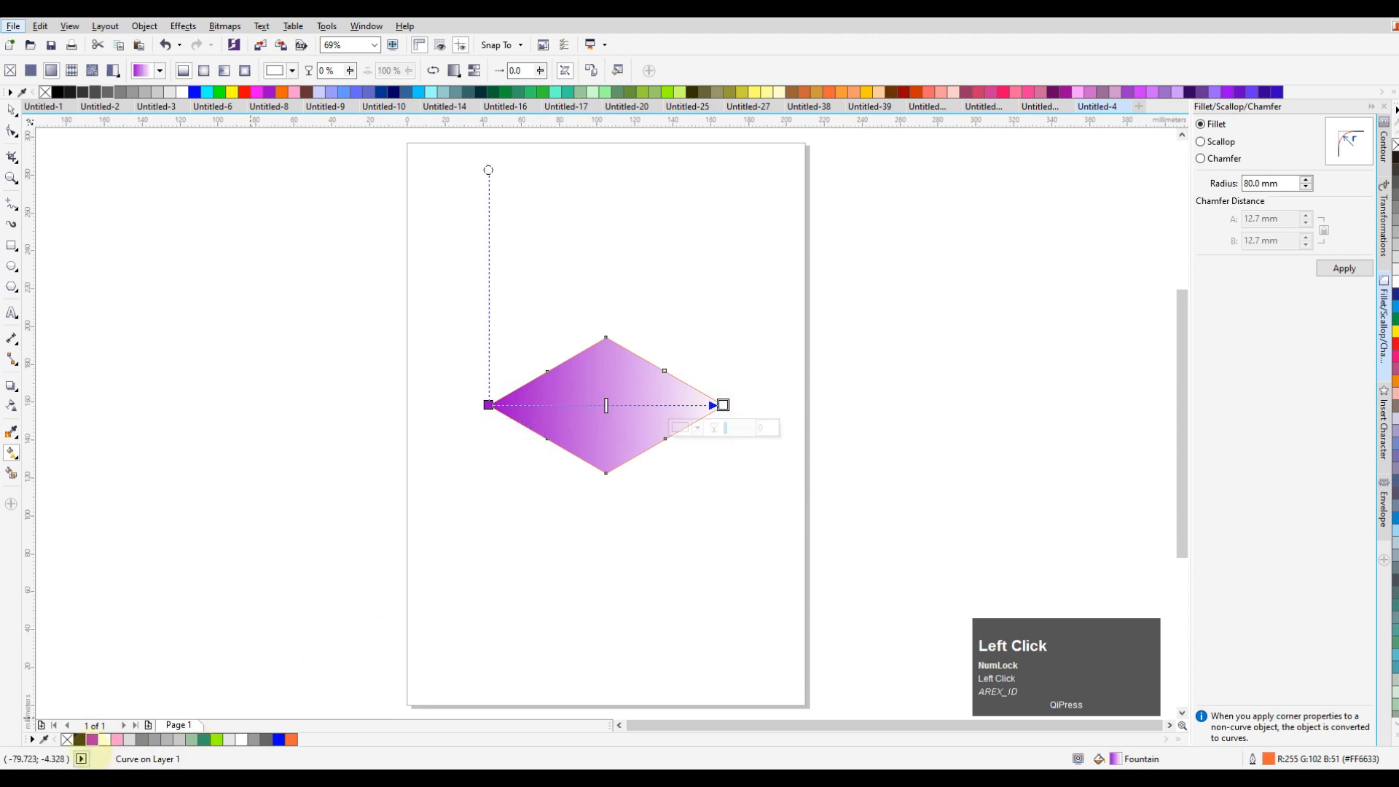
pyautogui.click(115, 740)
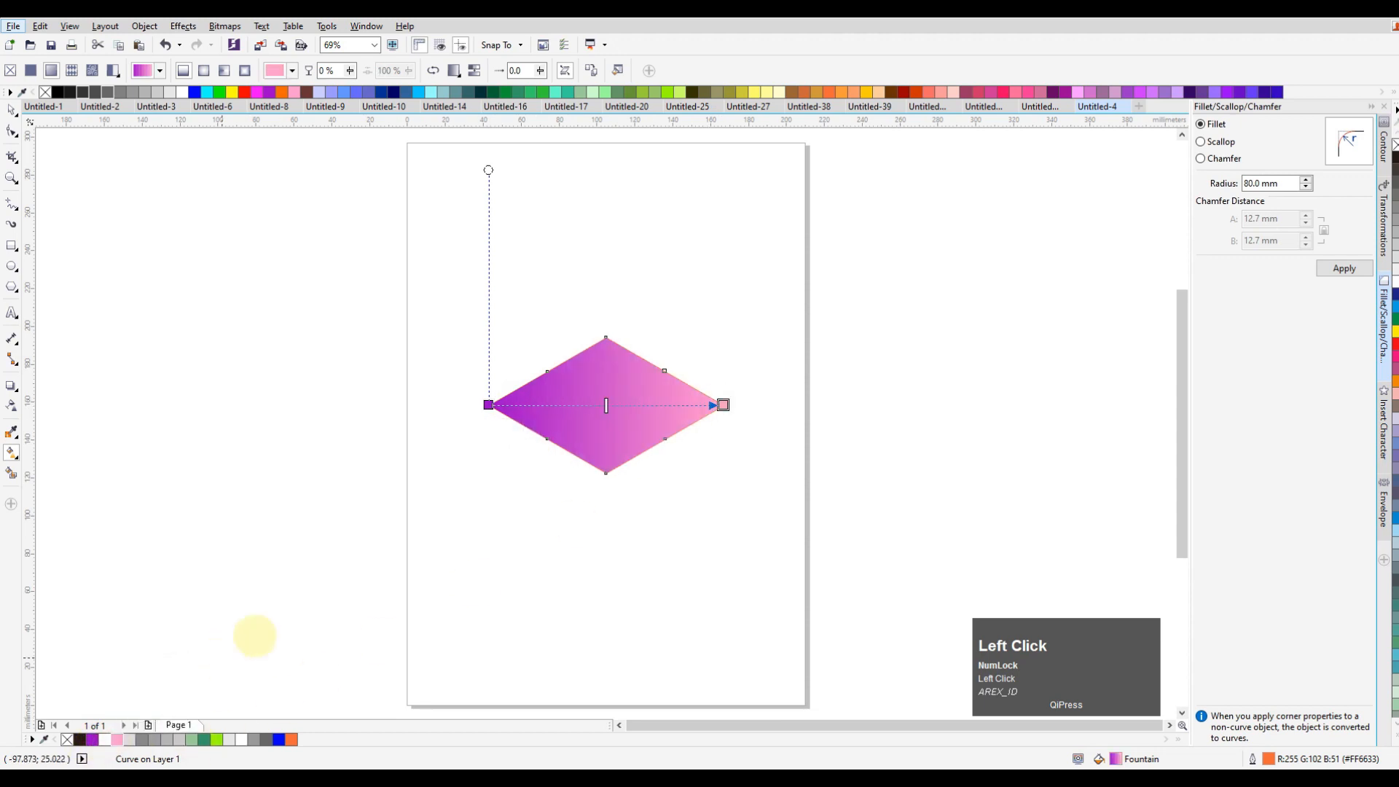
pyautogui.moveTo(722, 405); pyautogui.dragTo(738, 404)
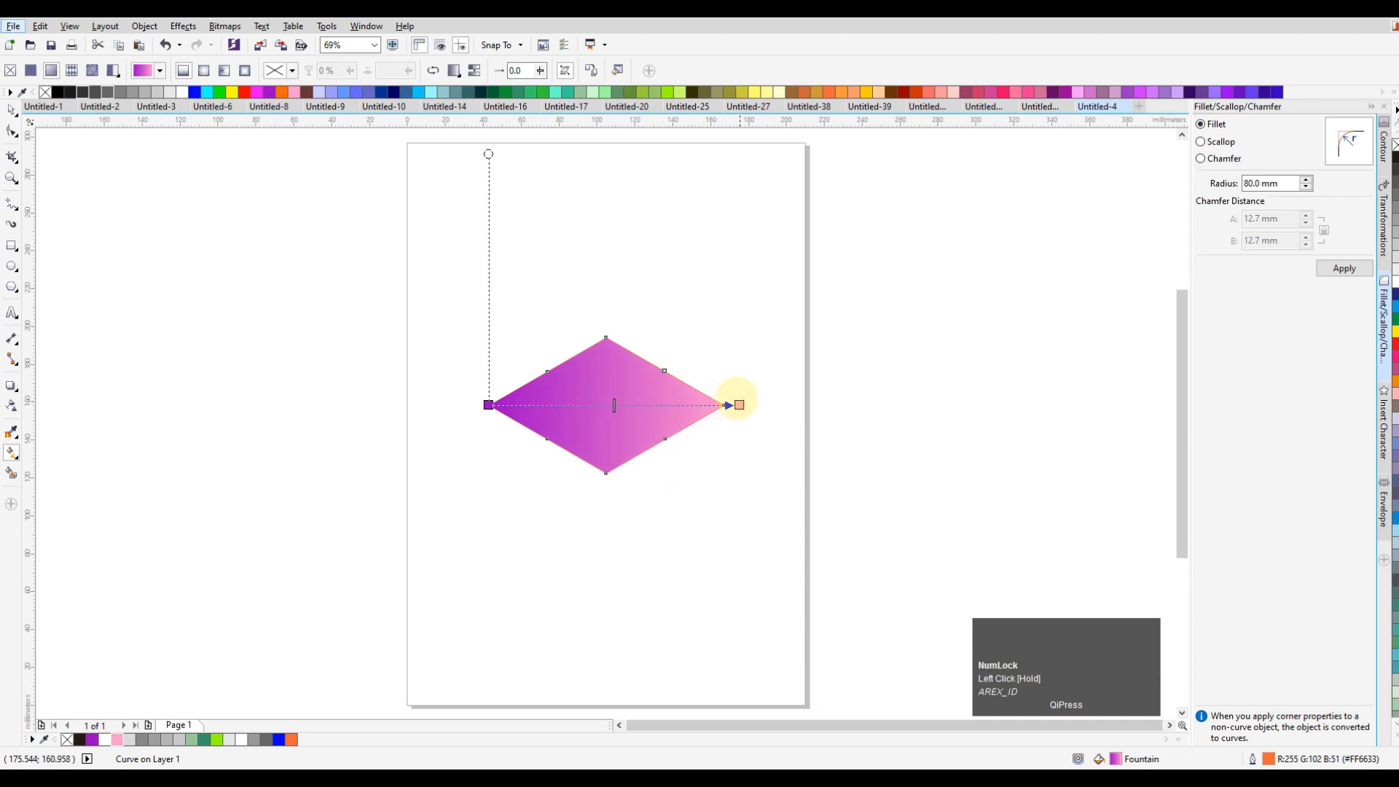
# Step: Remove the outline from the gradient diamond
pyautogui.click(11, 109)
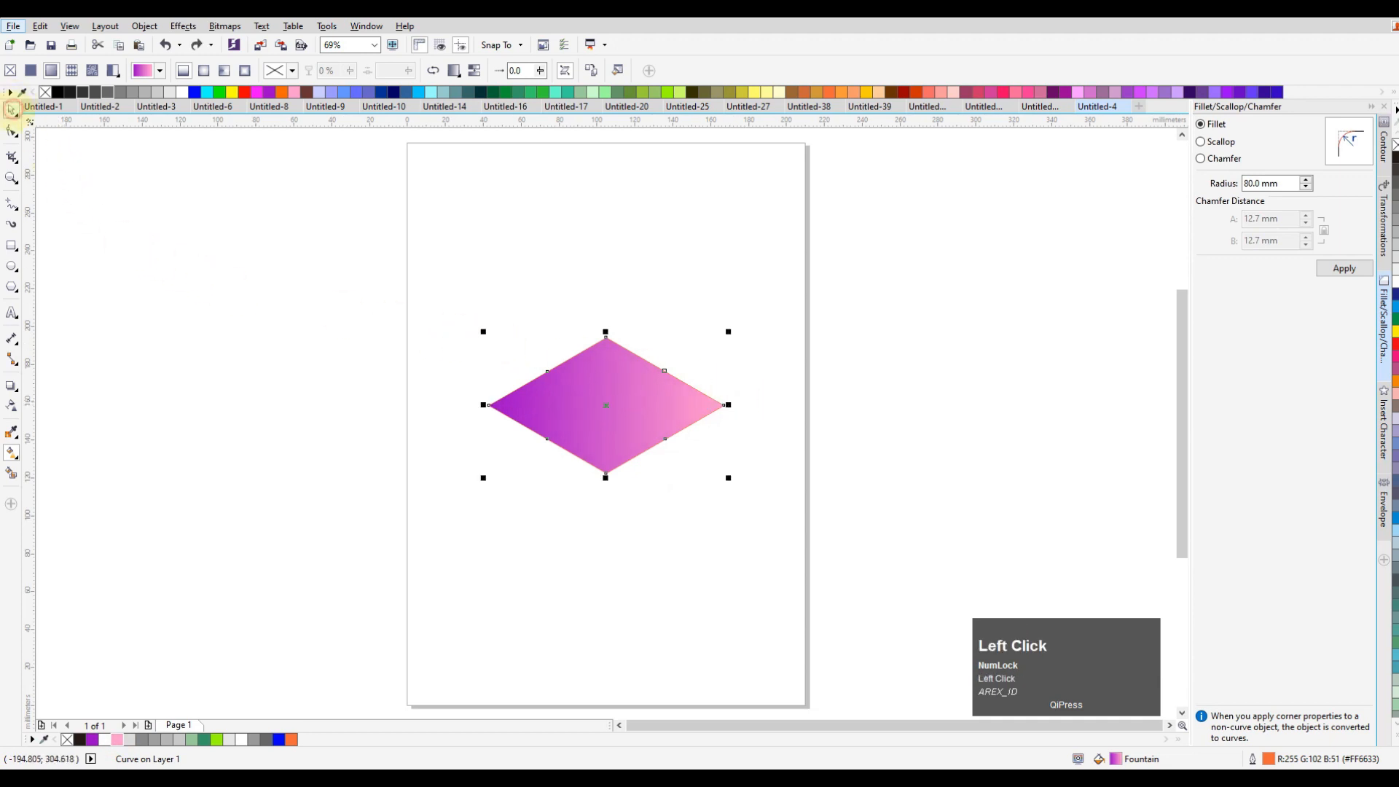
pyautogui.click(665, 371)
pyautogui.click(607, 405)
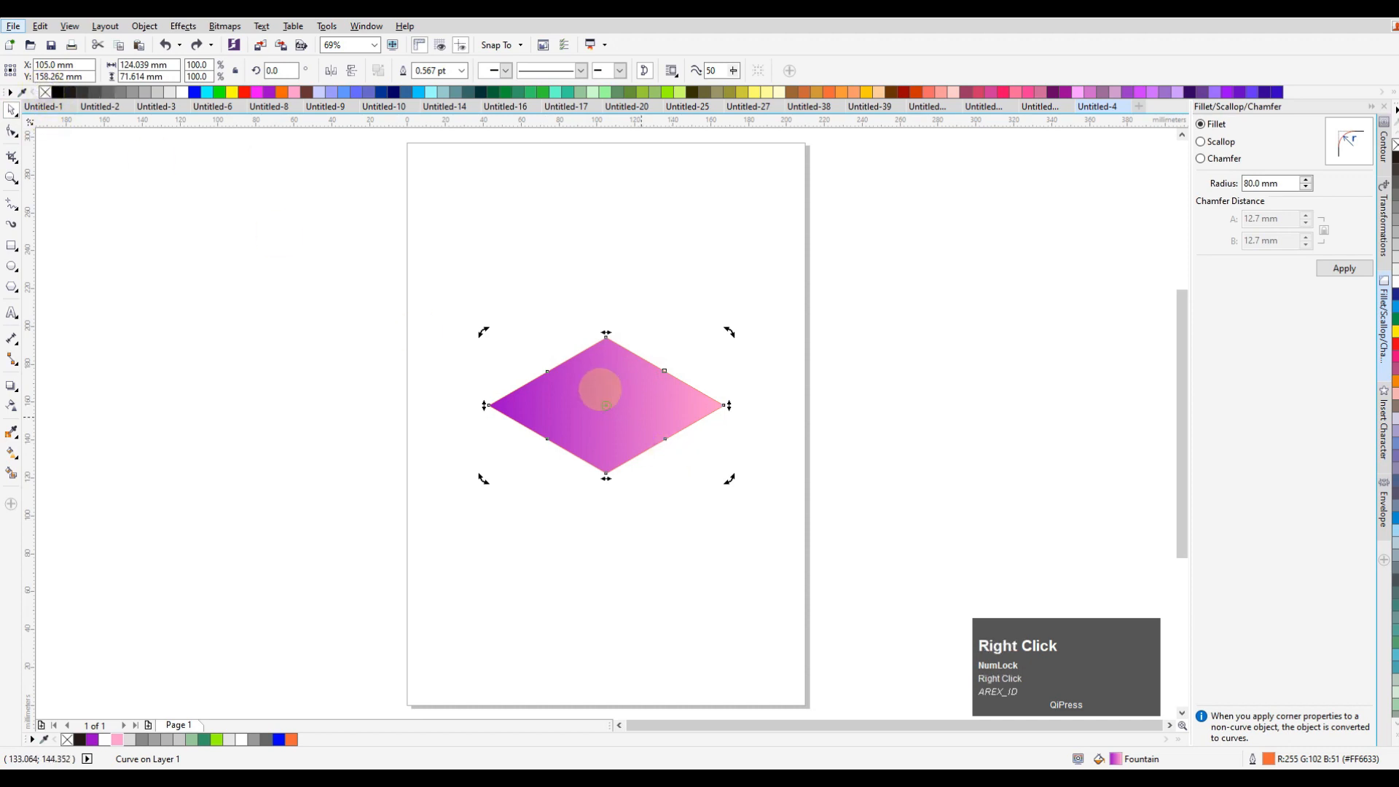
pyautogui.click(609, 361)
pyautogui.rightClick(45, 92)
# Step: Move the diamond's rotation centre to its lower vertex and make two copies, each rotated a further 120° clockwise, forming a cube
pyautogui.click(622, 405)
pyautogui.moveTo(606, 406); pyautogui.dragTo(611, 460)
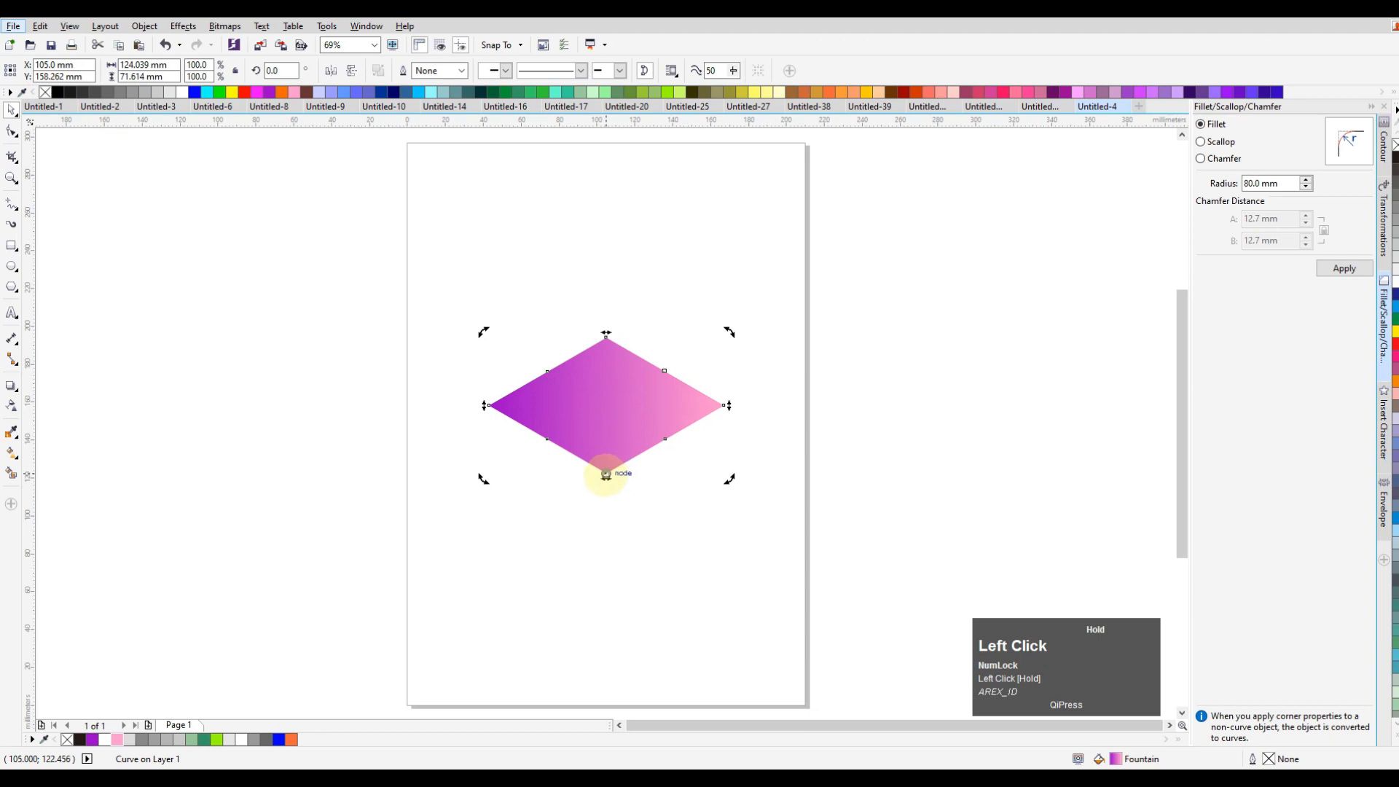
pyautogui.moveTo(729, 333); pyautogui.dragTo(645, 602)
pyautogui.rightClick(646, 602)
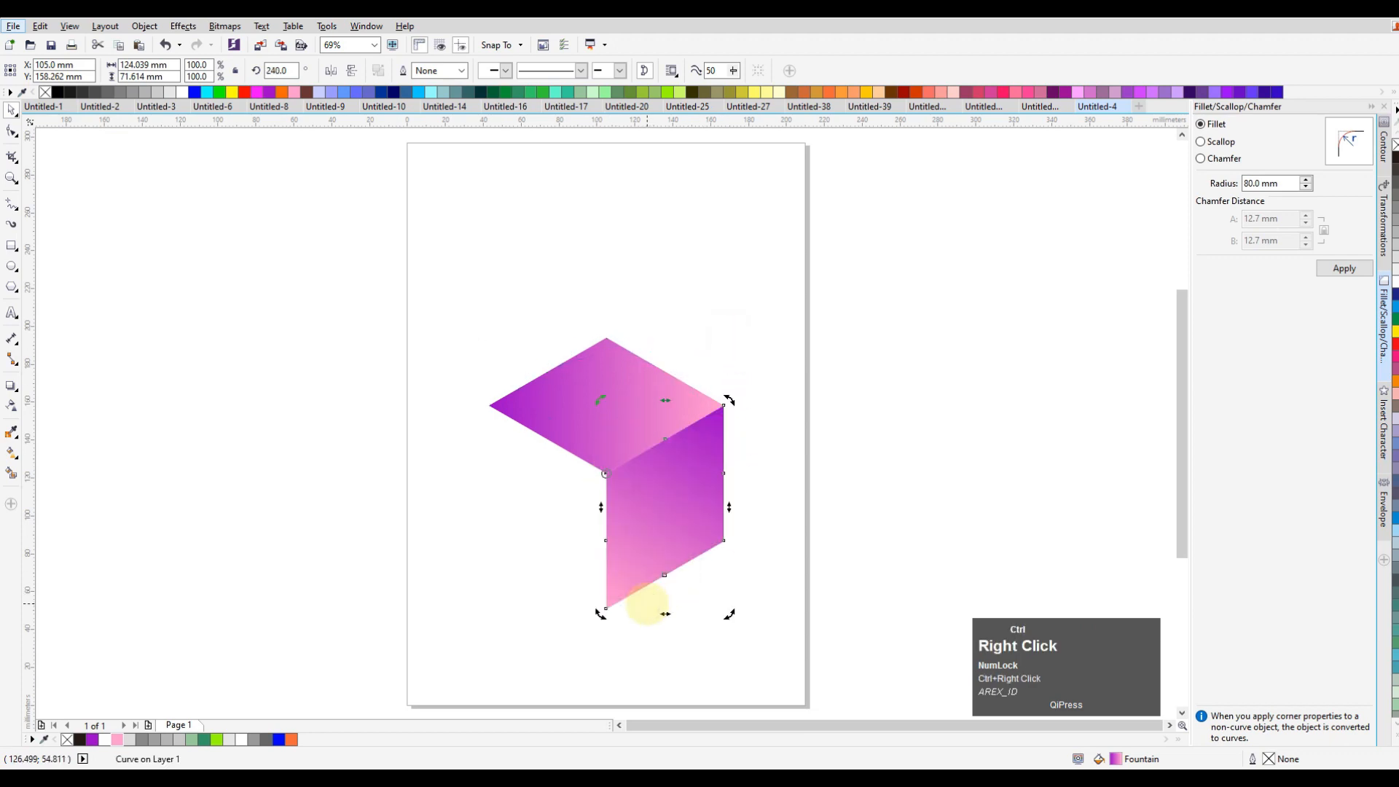
pyautogui.moveTo(728, 400); pyautogui.dragTo(609, 610)
pyautogui.keyDown('ctrl'); pyautogui.rightClick(609, 611); pyautogui.keyUp('ctrl')
pyautogui.click(751, 513)
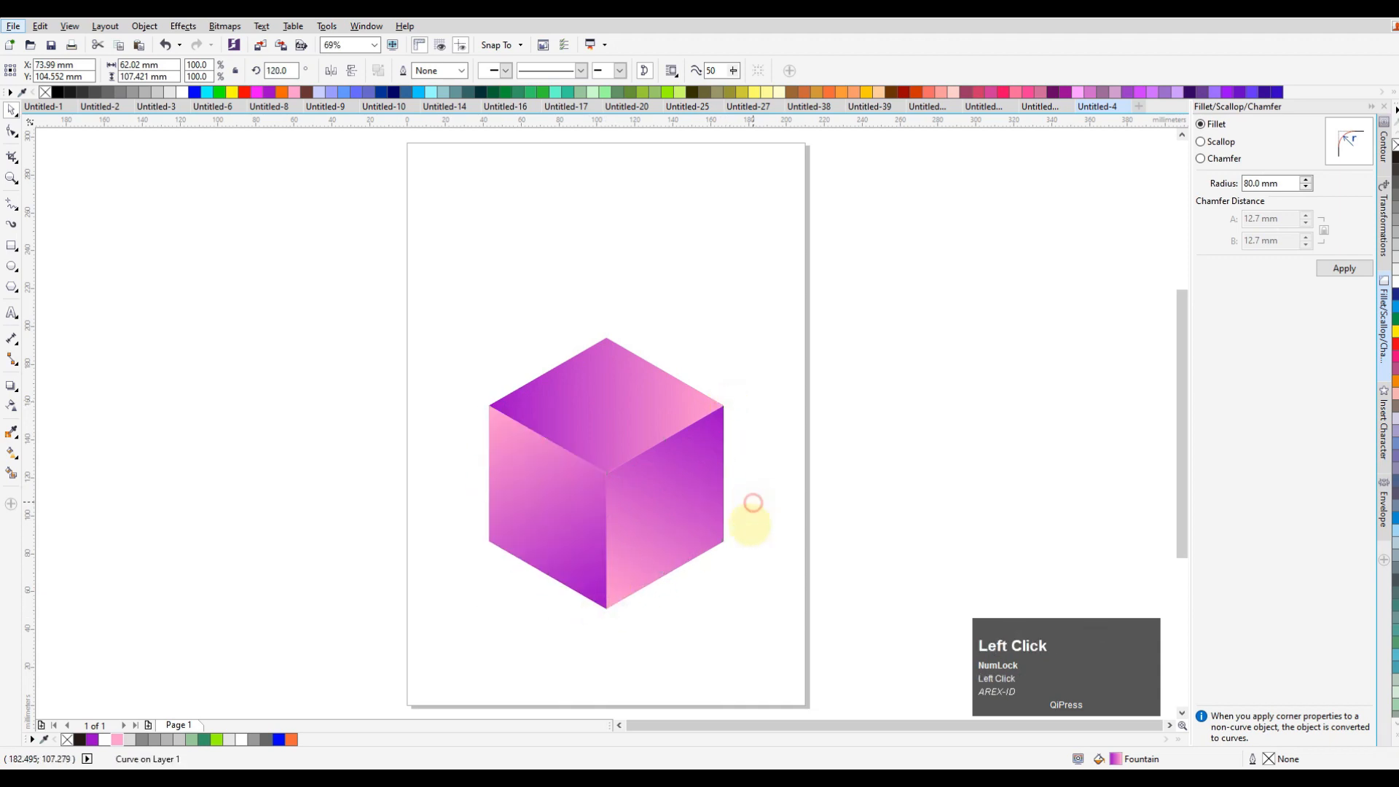
# Step: Group the three cube faces and move the group up to about the middle of the page
pyautogui.moveTo(730, 640); pyautogui.dragTo(431, 283)
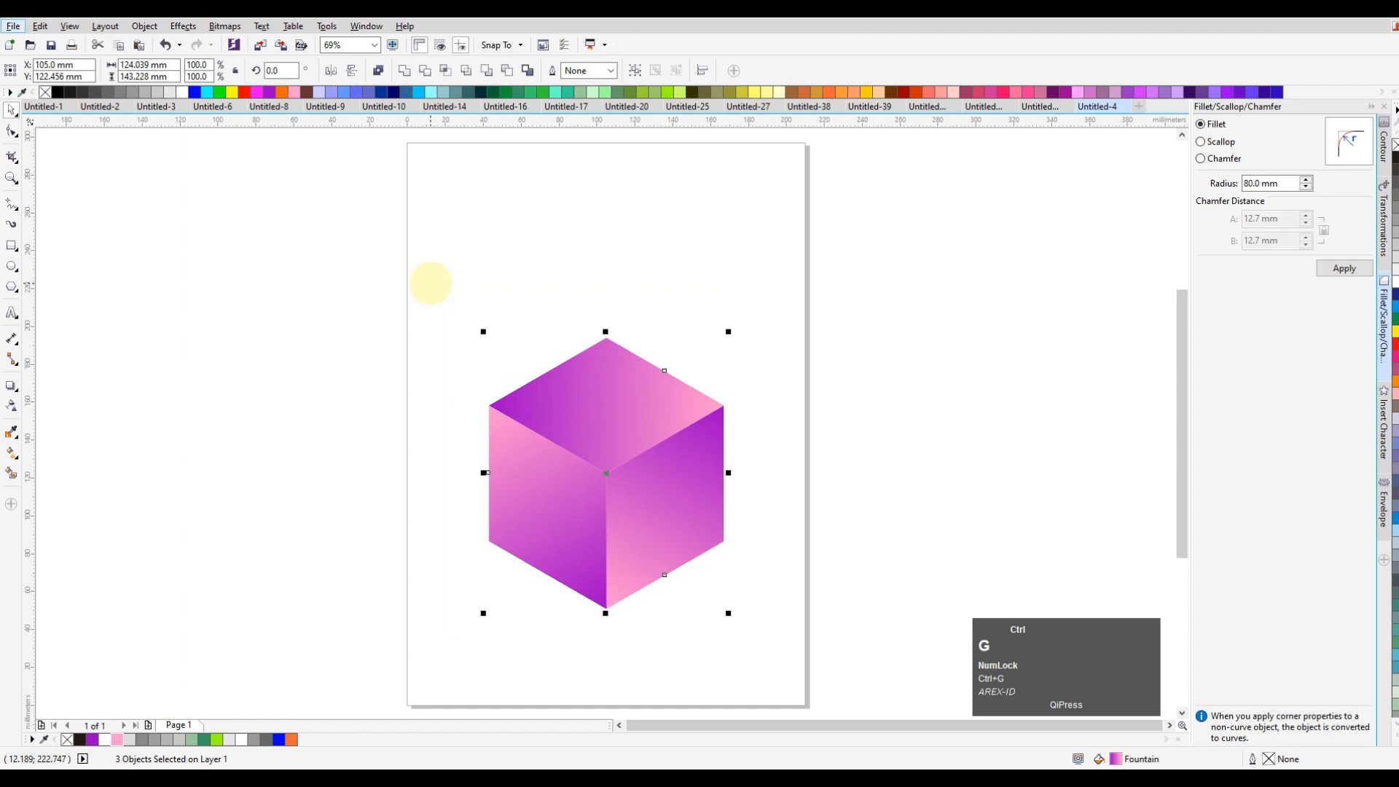
pyautogui.moveTo(597, 429); pyautogui.dragTo(598, 377)
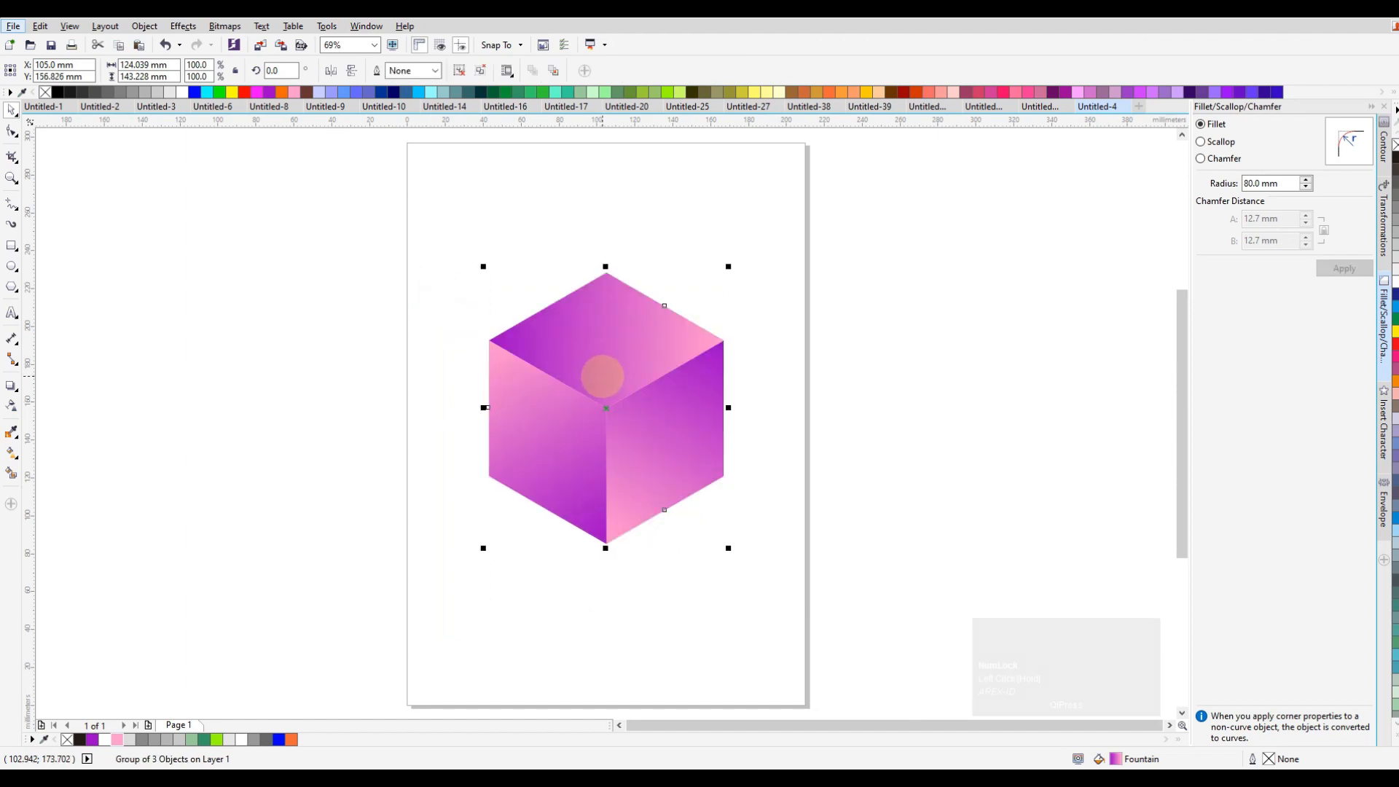
pyautogui.rightClick(601, 376)
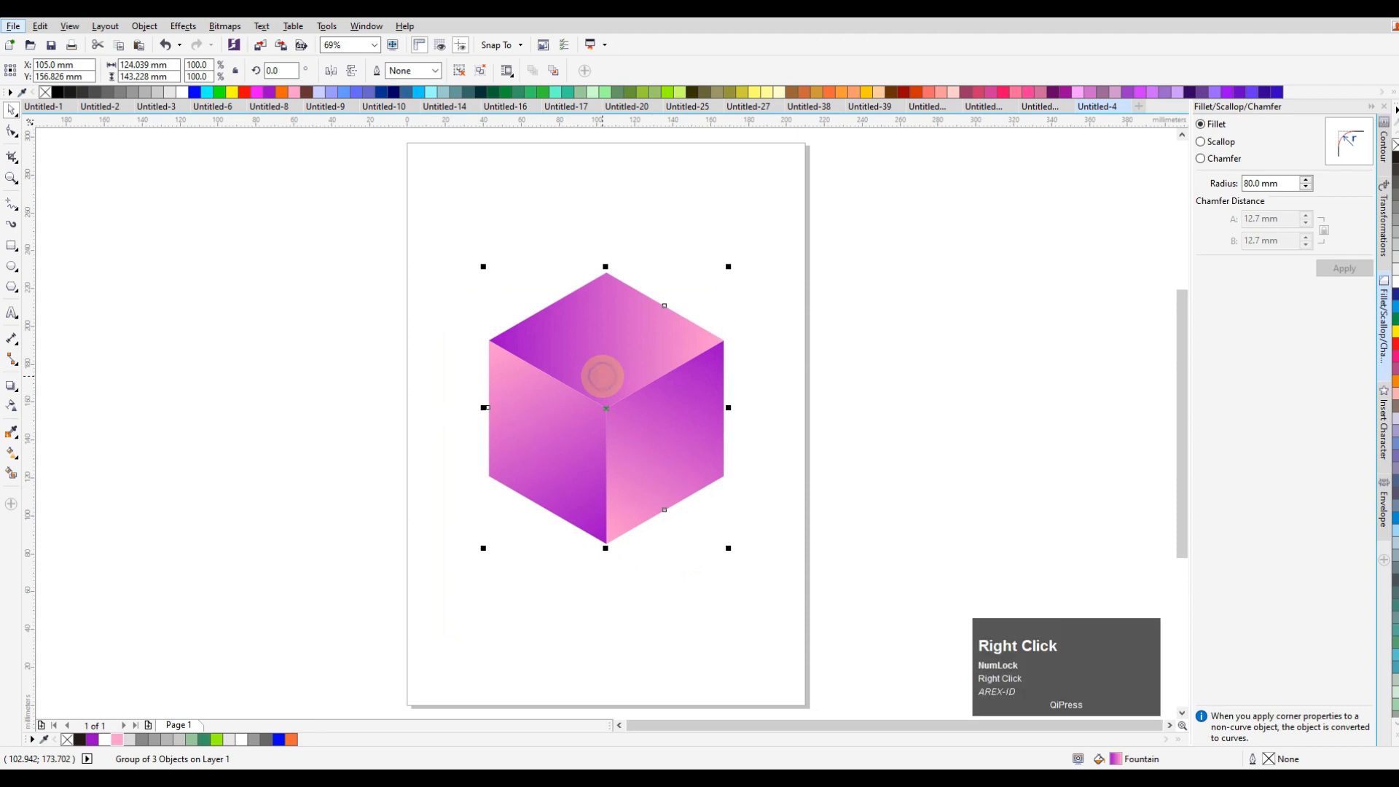
pyautogui.click(669, 540)
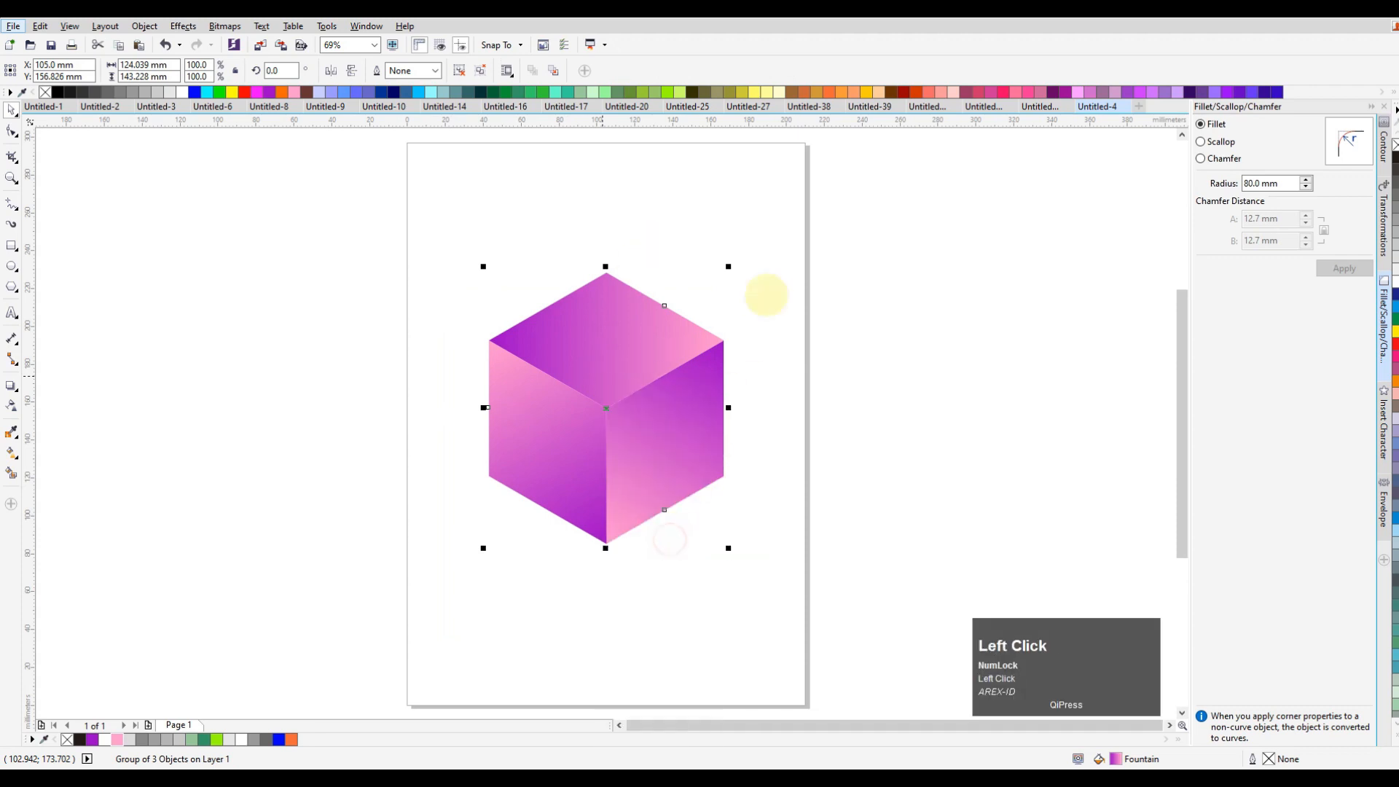
pyautogui.rightClick(777, 220)
pyautogui.click(865, 315)
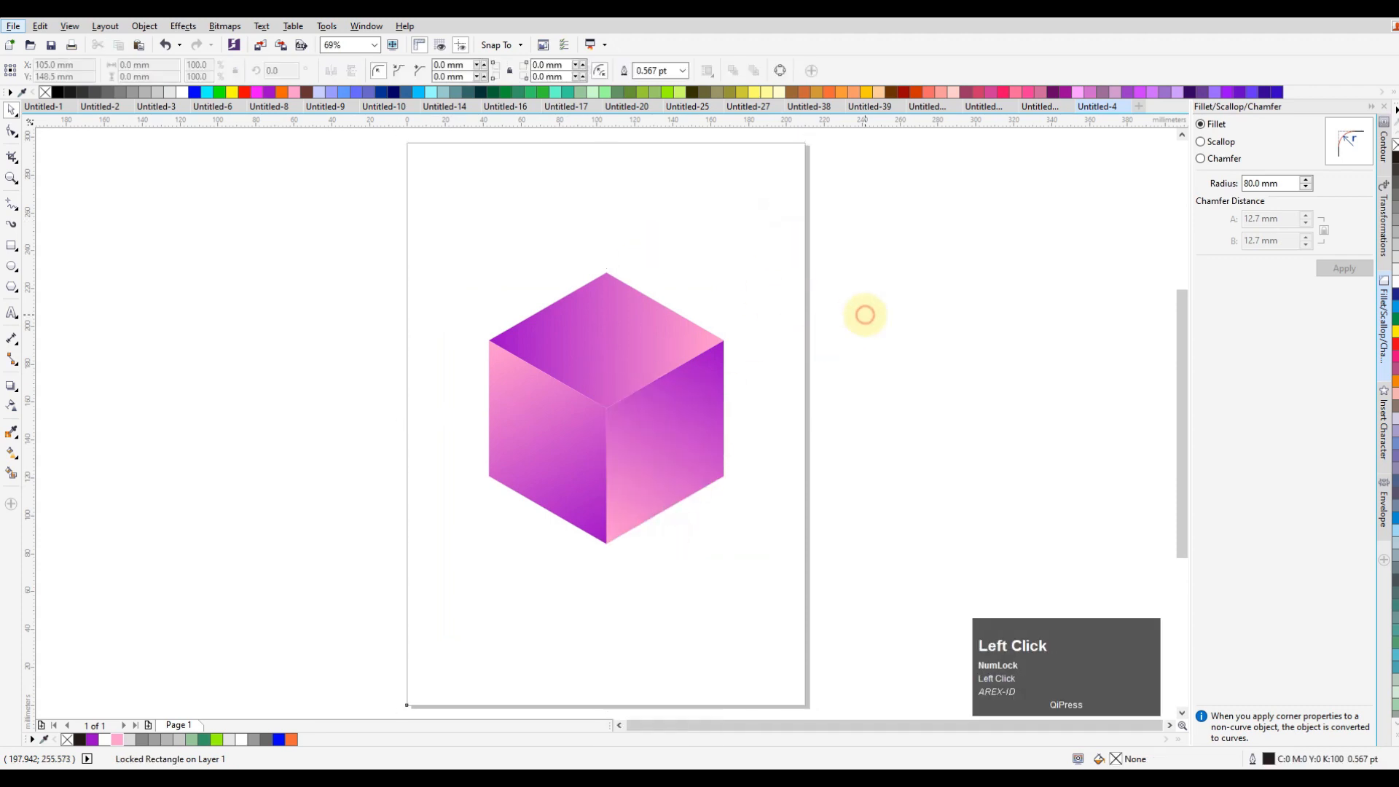
pyautogui.rightClick(865, 315)
pyautogui.click(896, 406)
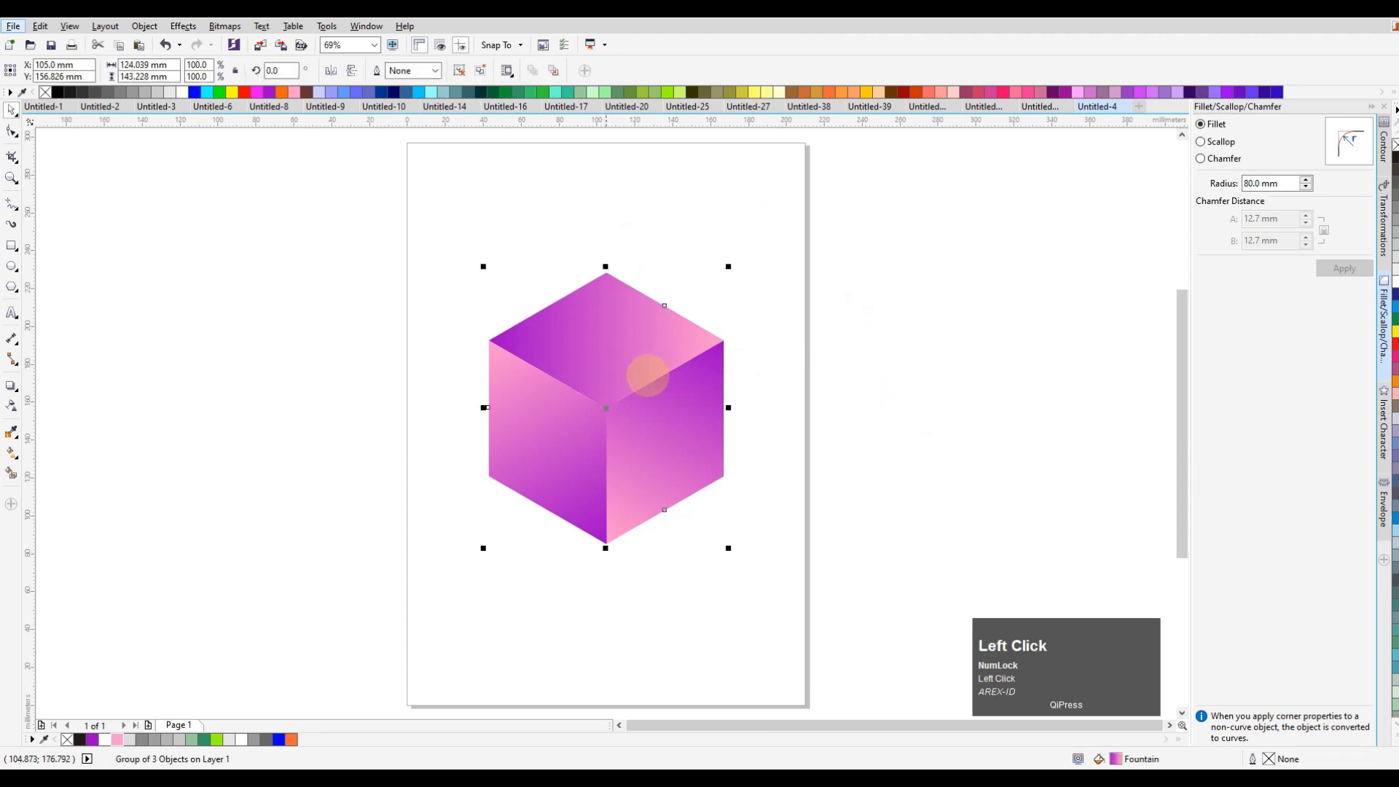
pyautogui.click(938, 376)
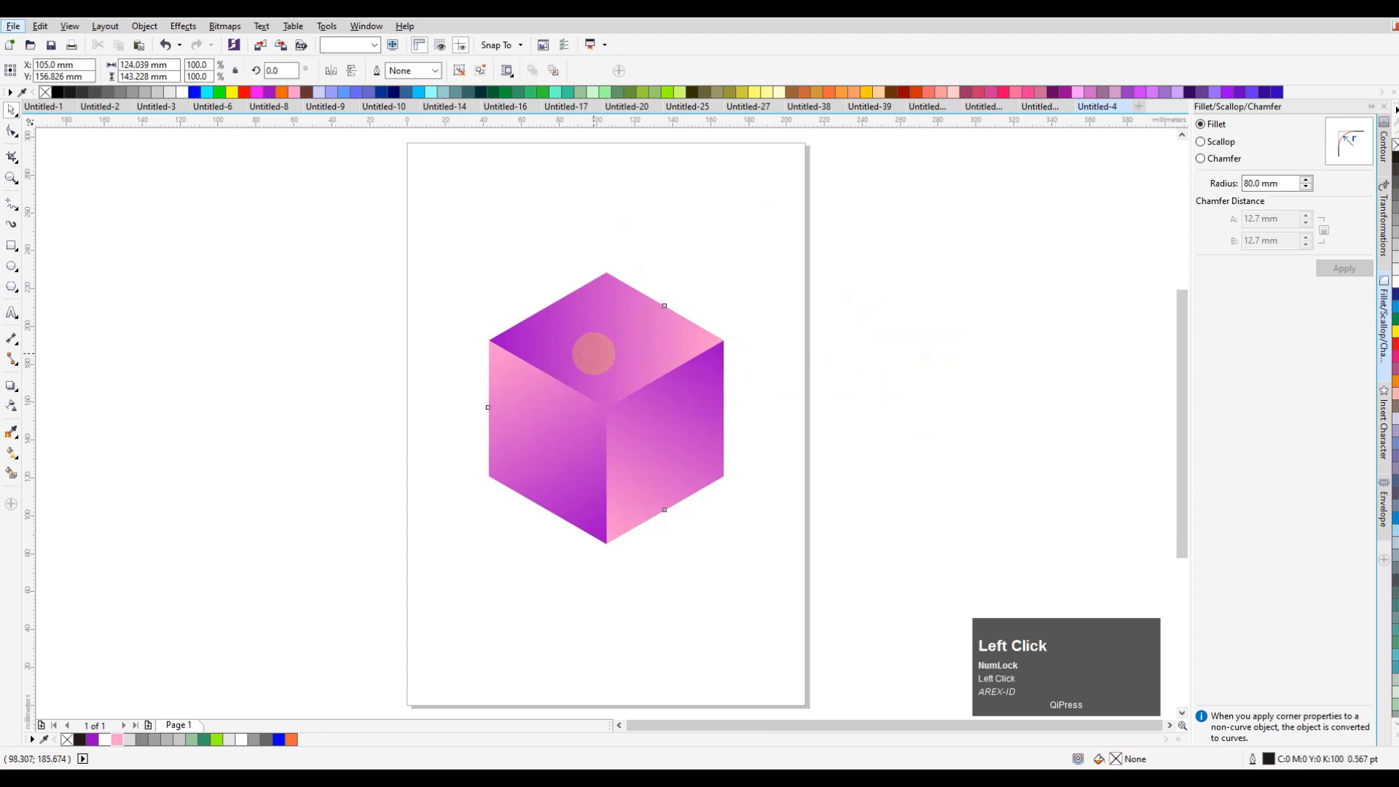
# Step: Try mirroring the cube group vertically and moving it aside, and undo both changes
pyautogui.click(593, 353)
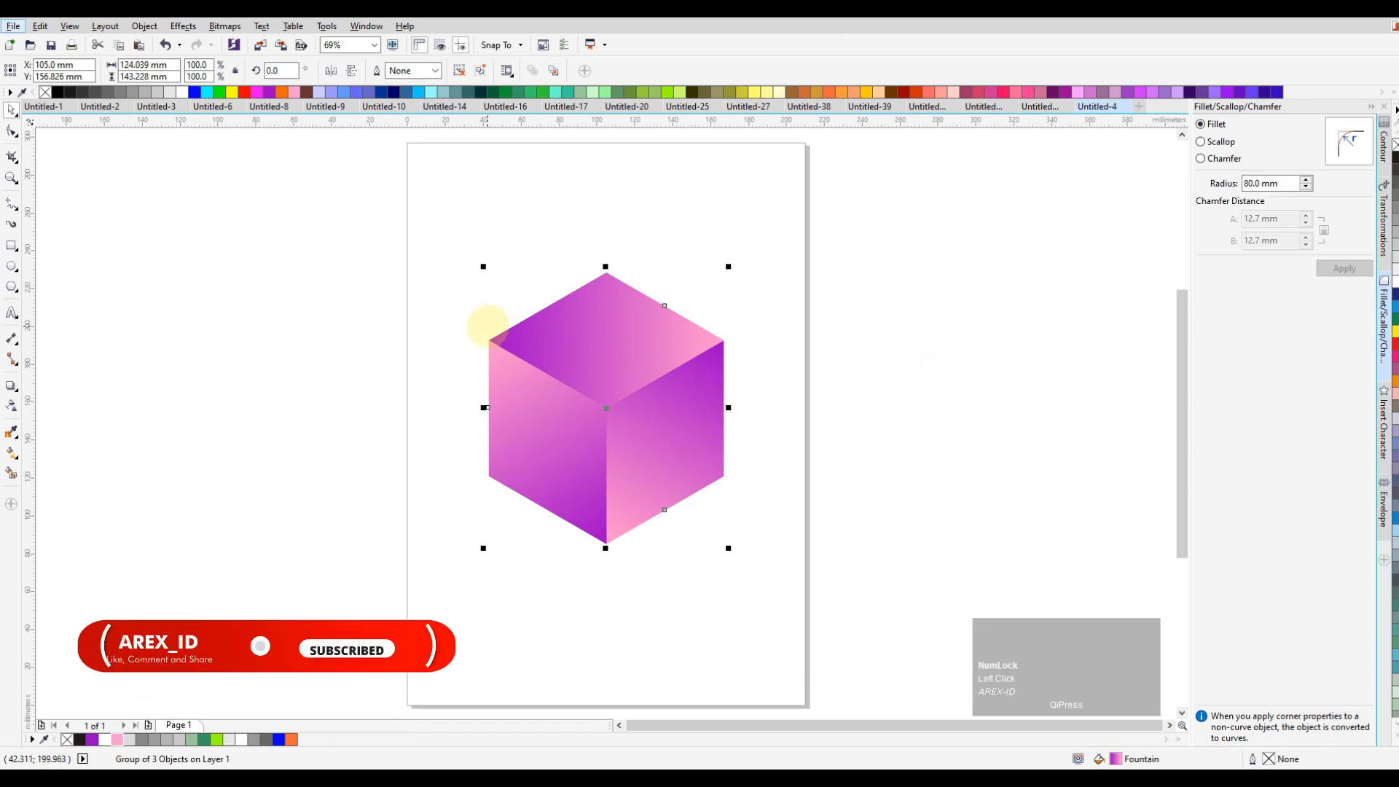
pyautogui.click(352, 70)
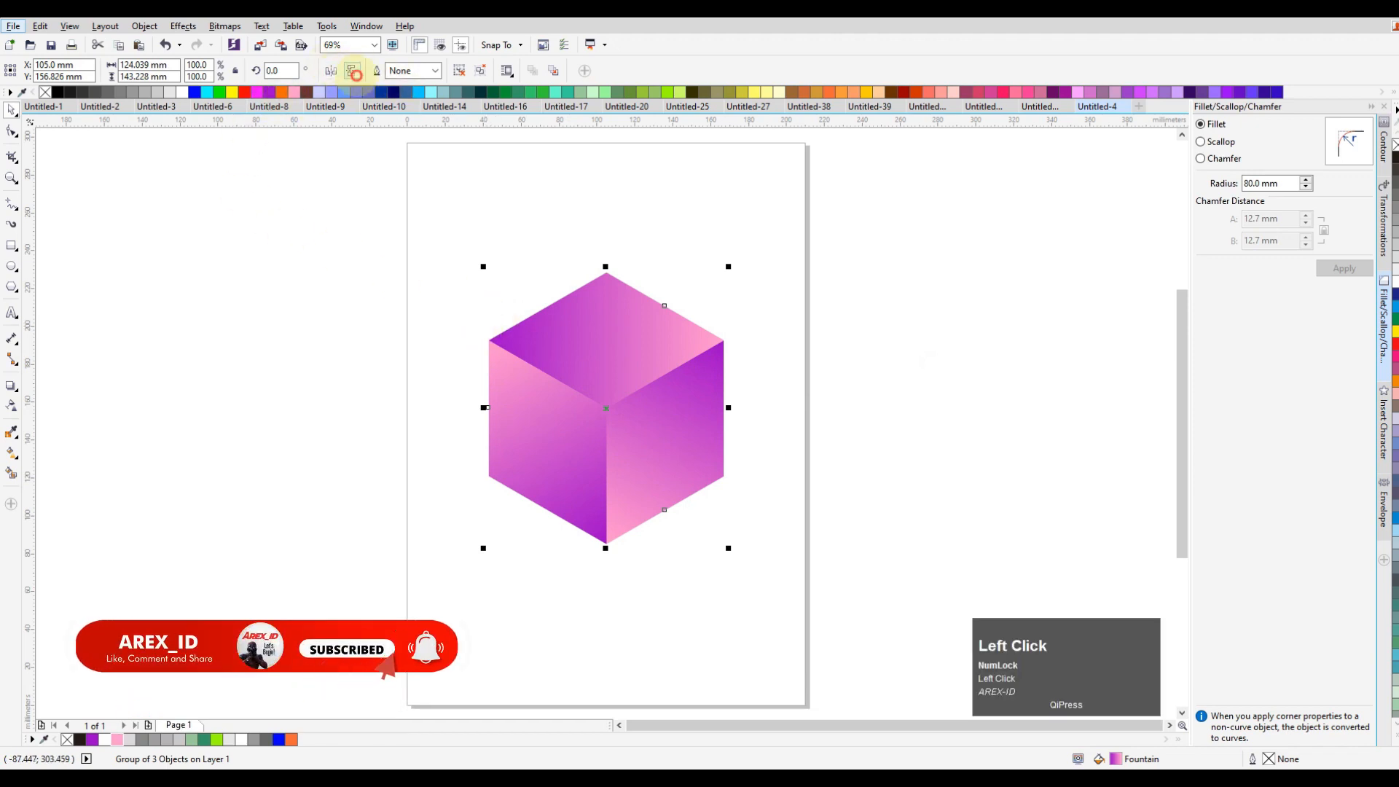
pyautogui.click(881, 325)
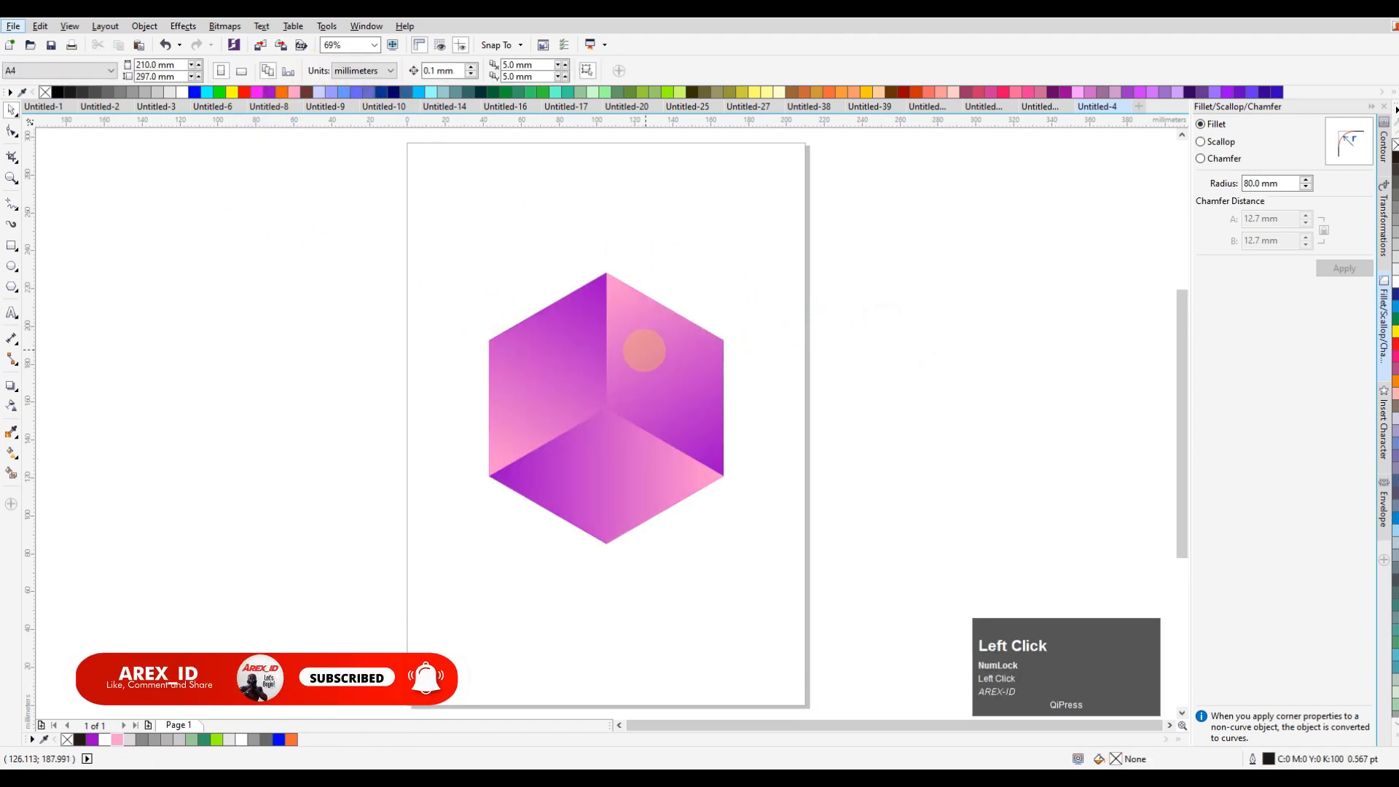
pyautogui.click(945, 351)
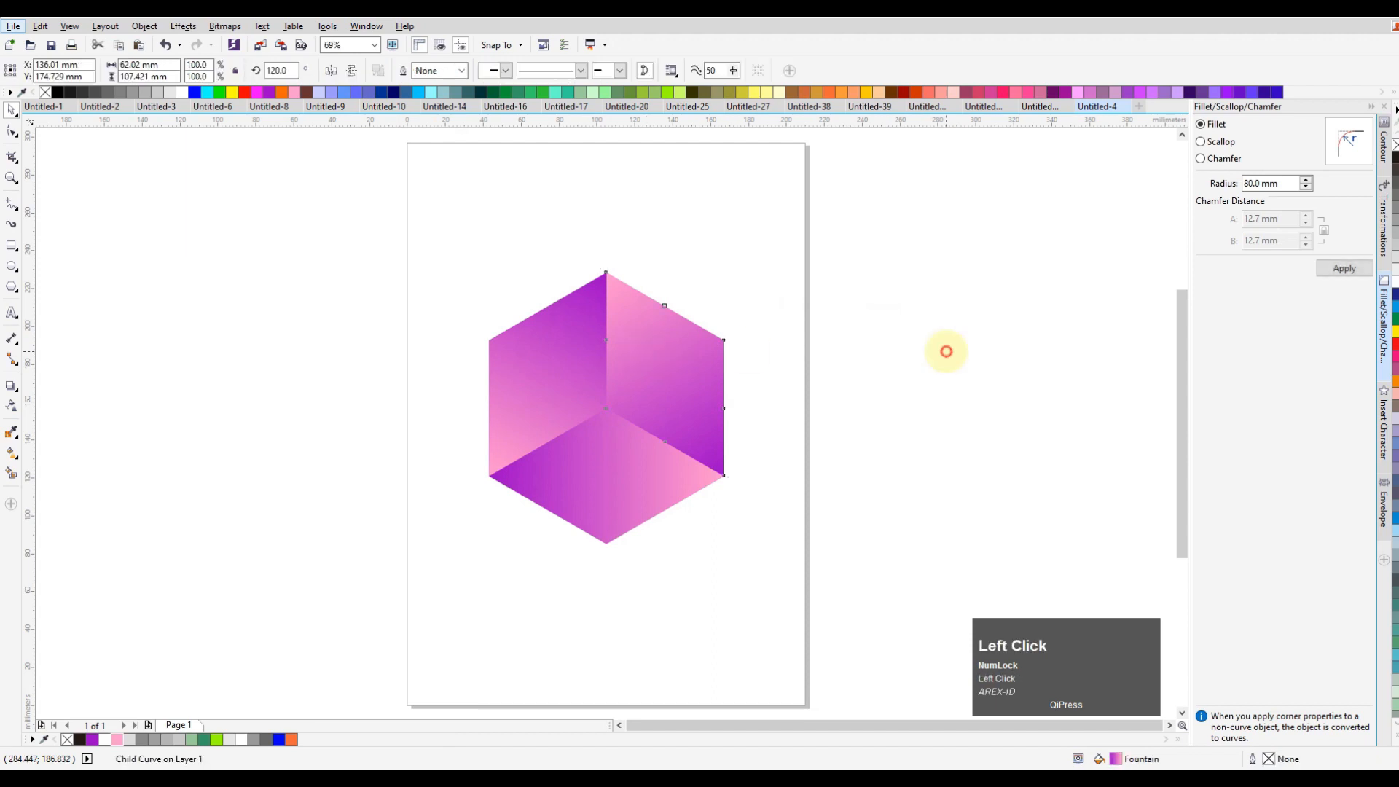
pyautogui.click(608, 353)
pyautogui.moveTo(608, 352); pyautogui.dragTo(896, 325)
pyautogui.hotkey('ctrl', 'z')
pyautogui.hotkey('ctrl', 'z')
# Step: Place a vertically mirrored copy of the cube about 94 mm to the right and bring the original cube to the front
pyautogui.moveTo(619, 352); pyautogui.dragTo(794, 352)
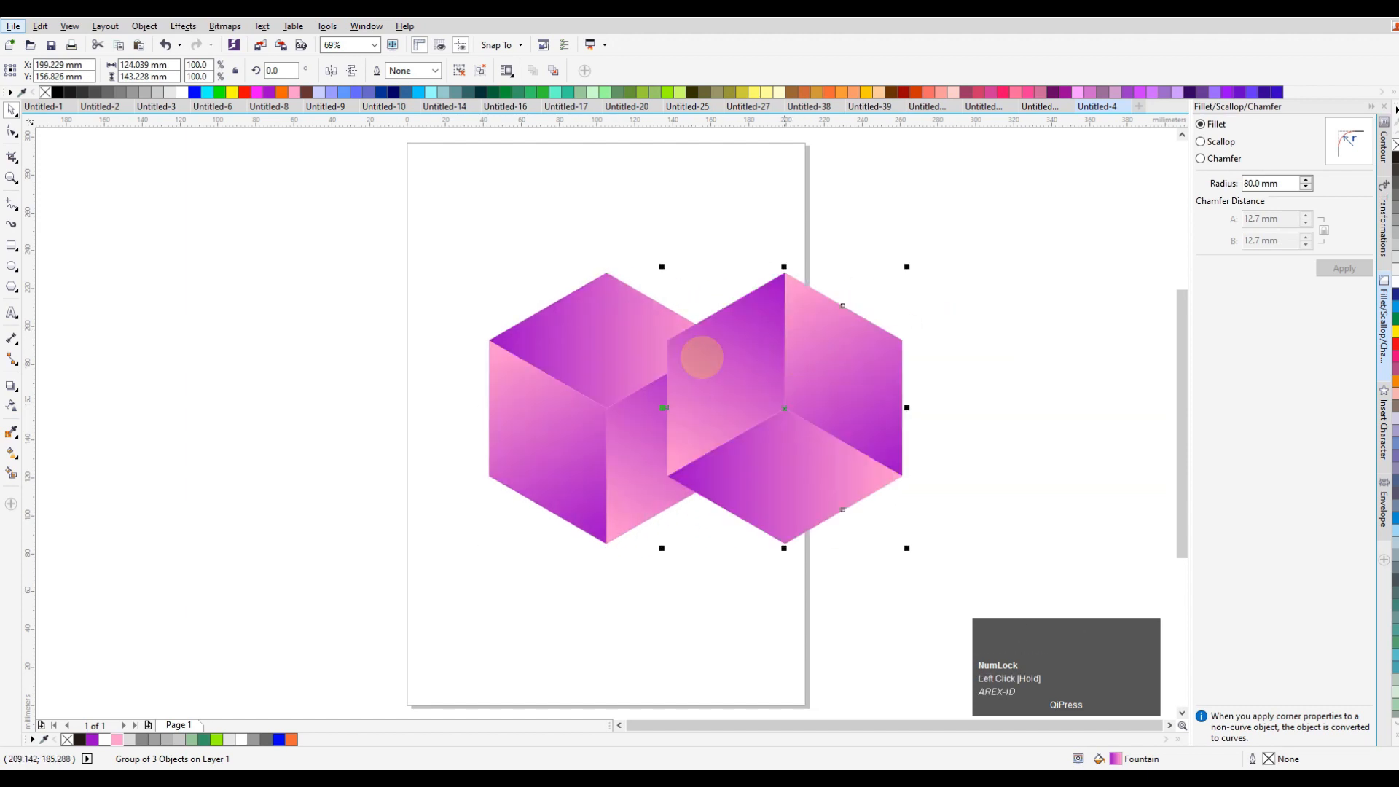
pyautogui.click(646, 352)
pyautogui.keyDown('shift'); pyautogui.click(849, 375); pyautogui.keyUp('shift')
pyautogui.click(564, 399)
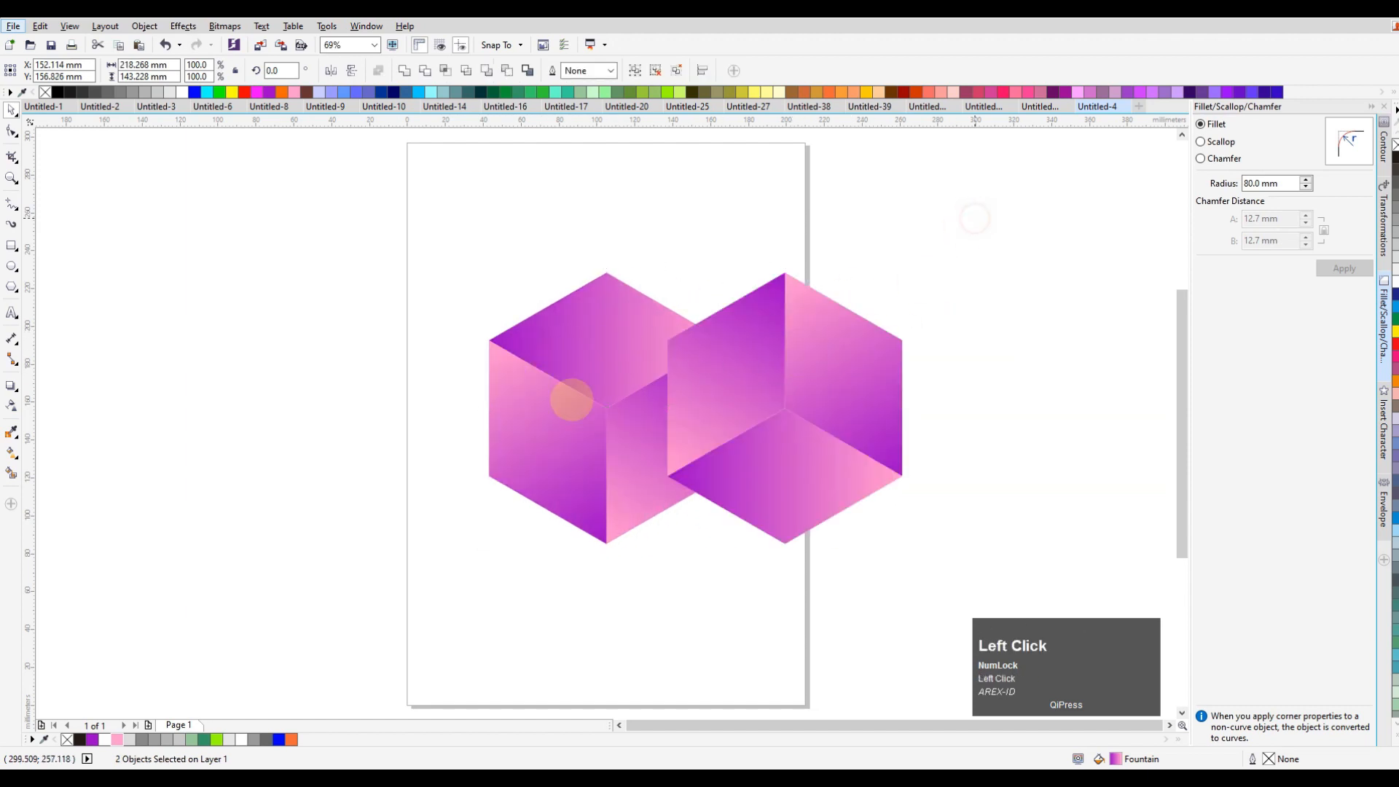
pyautogui.hotkey('shift', 'pageup')
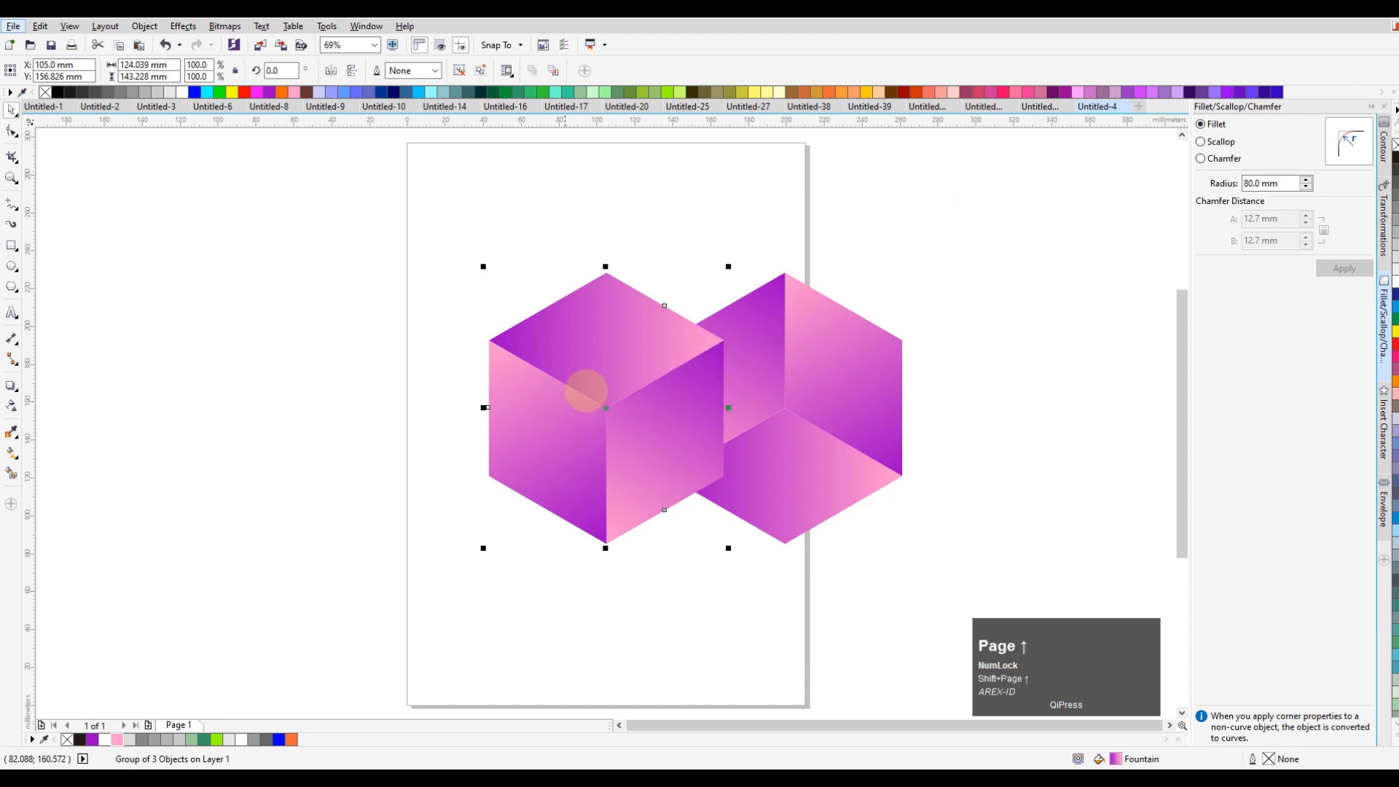
# Step: Align the mirrored cube's centre horizontally with the original cube so they stack exactly
pyautogui.click(826, 366)
pyautogui.keyDown('shift'); pyautogui.click(597, 408); pyautogui.keyUp('shift')
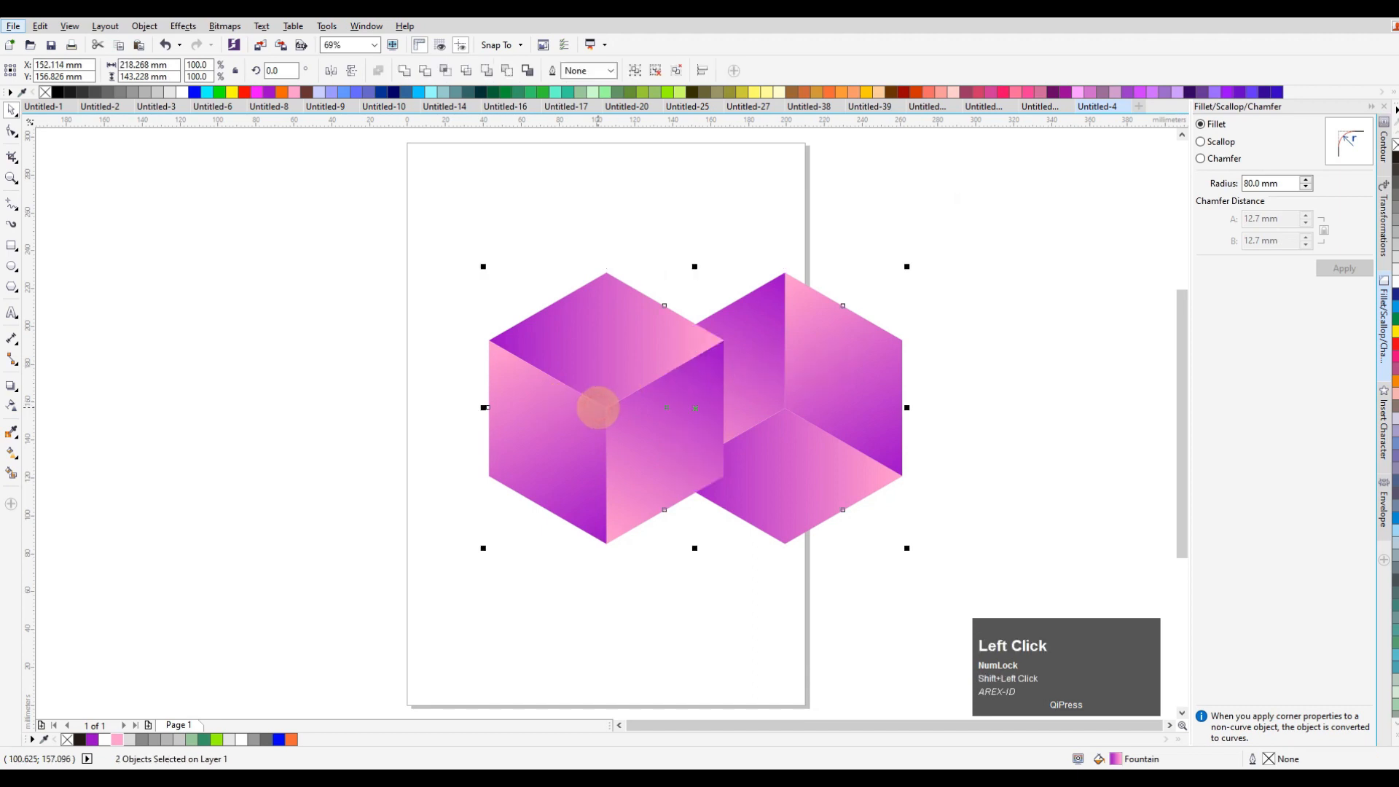
pyautogui.press('c')
pyautogui.click(927, 393)
# Step: Delete the front cube's right and left side faces, keeping only its top diamond
pyautogui.click(710, 413)
pyautogui.keyDown('ctrl'); pyautogui.click(710, 414); pyautogui.keyUp('ctrl')
pyautogui.press('Delete')
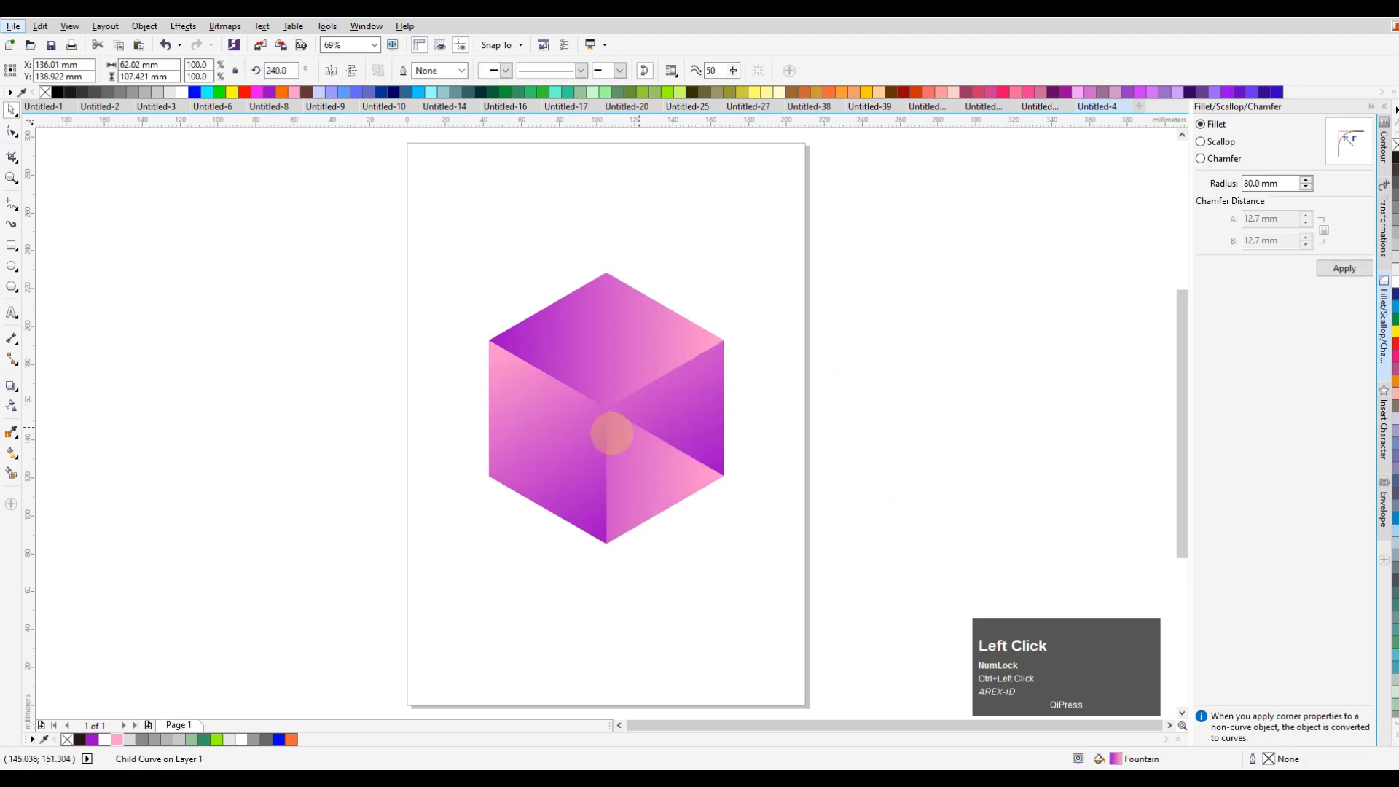
pyautogui.keyDown('ctrl'); pyautogui.click(566, 443); pyautogui.keyUp('ctrl')
pyautogui.press('Delete')
# Step: Make a concentric copy of the top diamond scaled to about 80% and give it a black hairline outline
pyautogui.click(615, 353)
pyautogui.moveTo(728, 265); pyautogui.dragTo(708, 277)
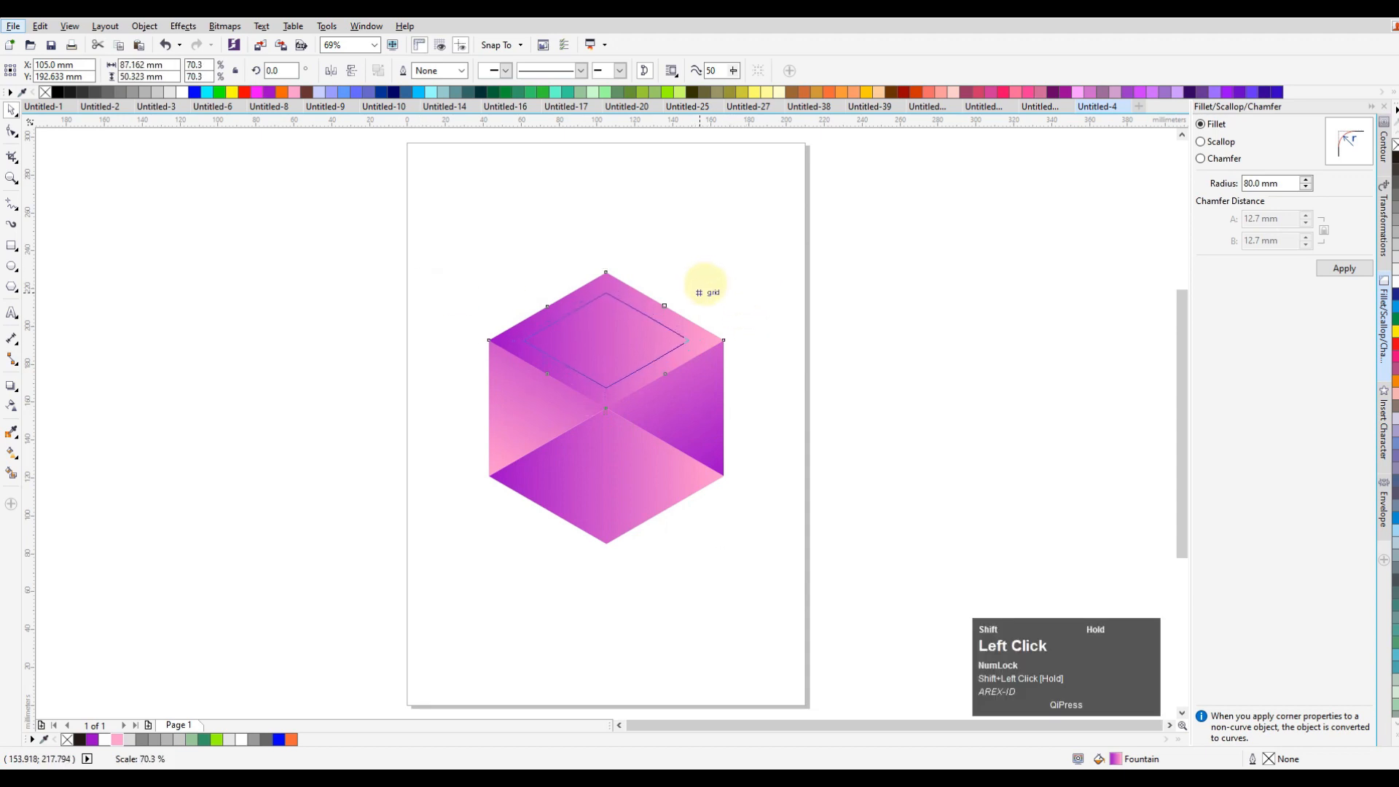
pyautogui.moveTo(709, 282); pyautogui.dragTo(705, 281)
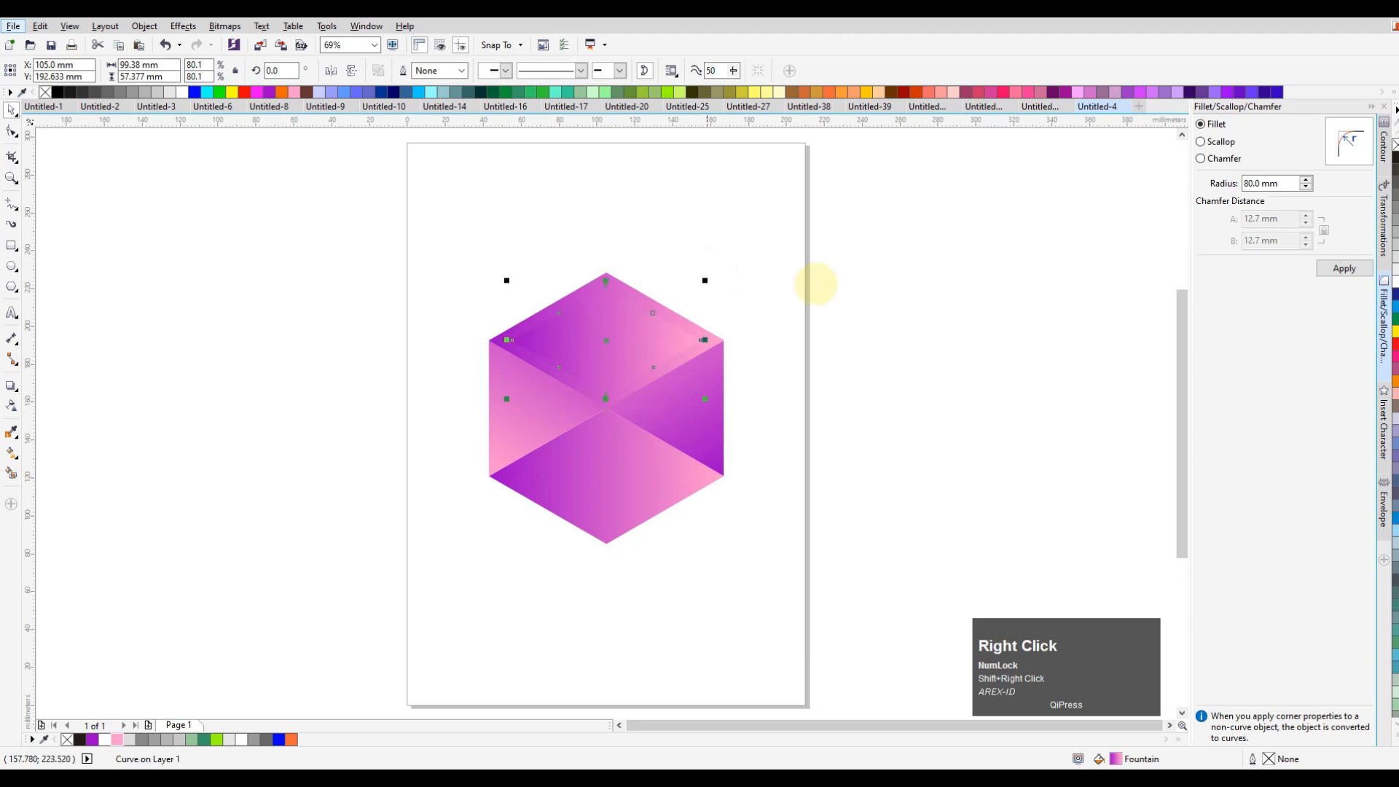
pyautogui.rightClick(1395, 159)
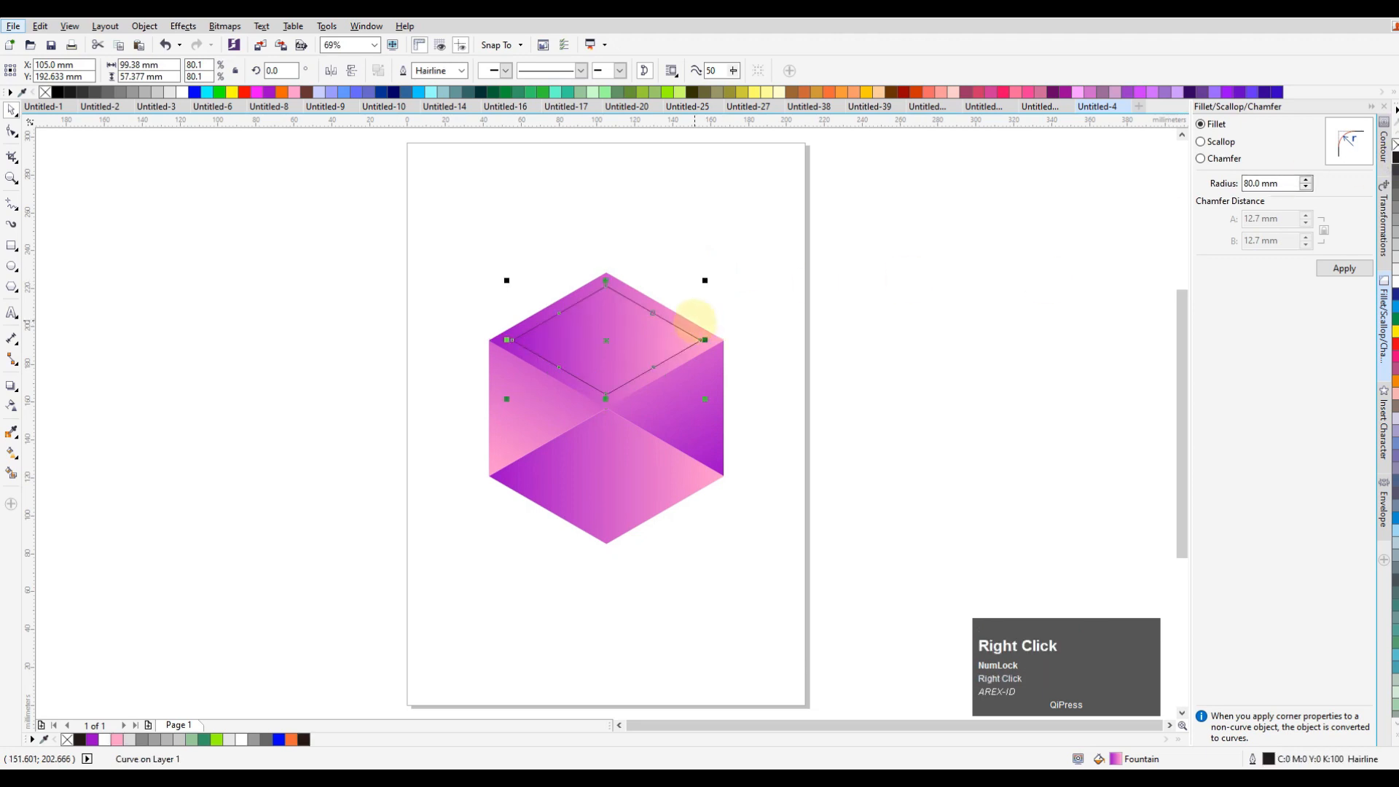
# Step: Delete the midpoint nodes on the two lower edges of the inset diamond
pyautogui.scroll(3, 696, 321)
pyautogui.click(12, 131)
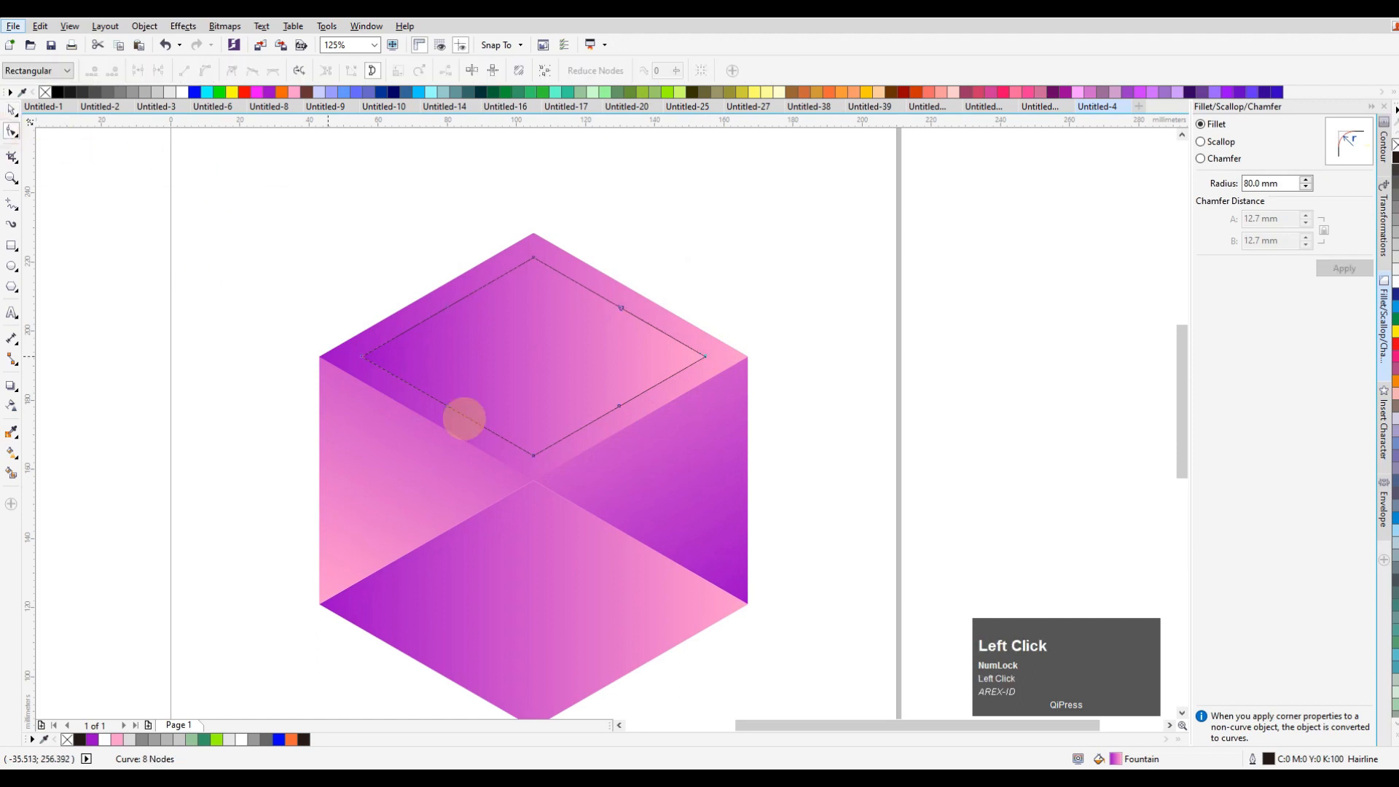
pyautogui.moveTo(398, 382); pyautogui.dragTo(649, 417)
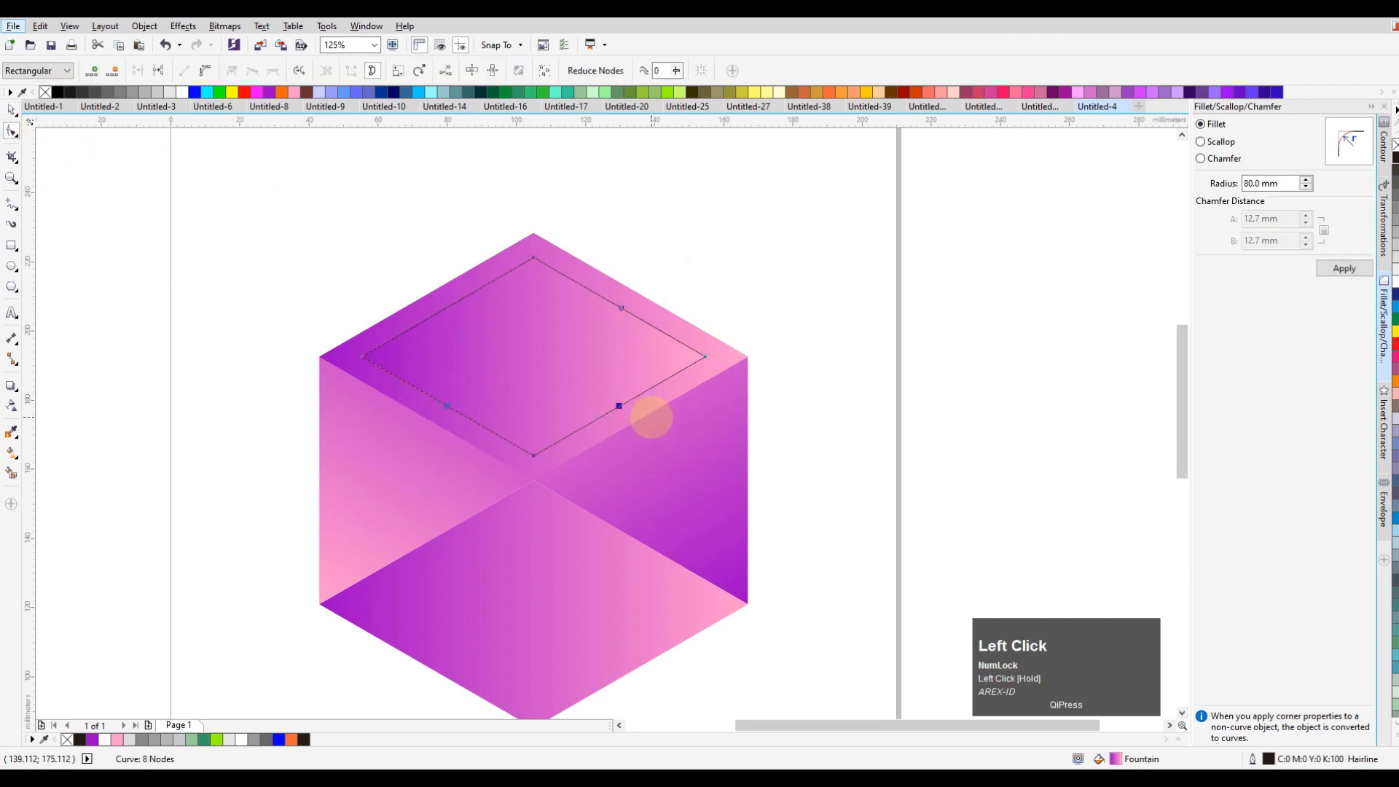
pyautogui.press('Delete')
# Step: Fillet the bottom corner of the inset diamond with a 70 mm radius
pyautogui.click(533, 454)
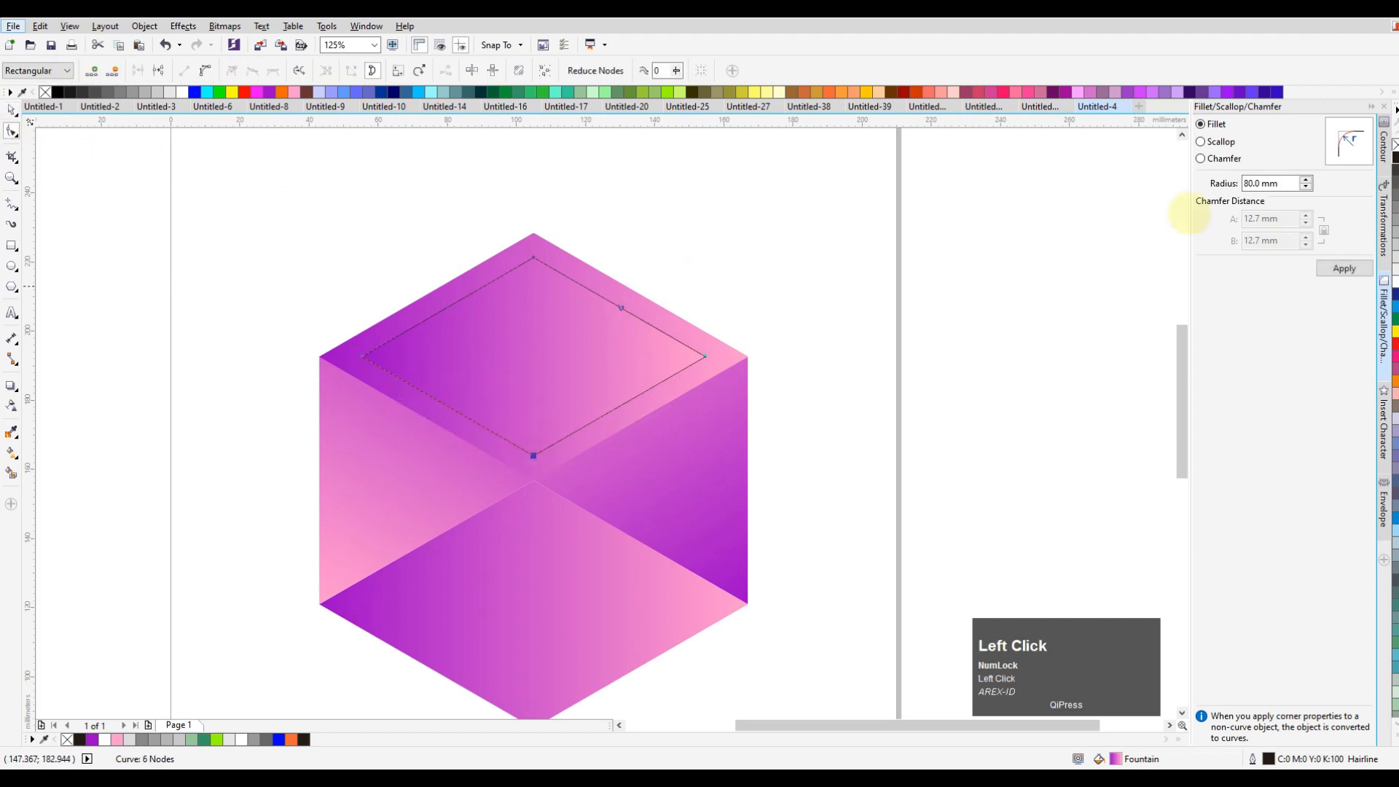
pyautogui.moveTo(1282, 184); pyautogui.dragTo(1138, 177)
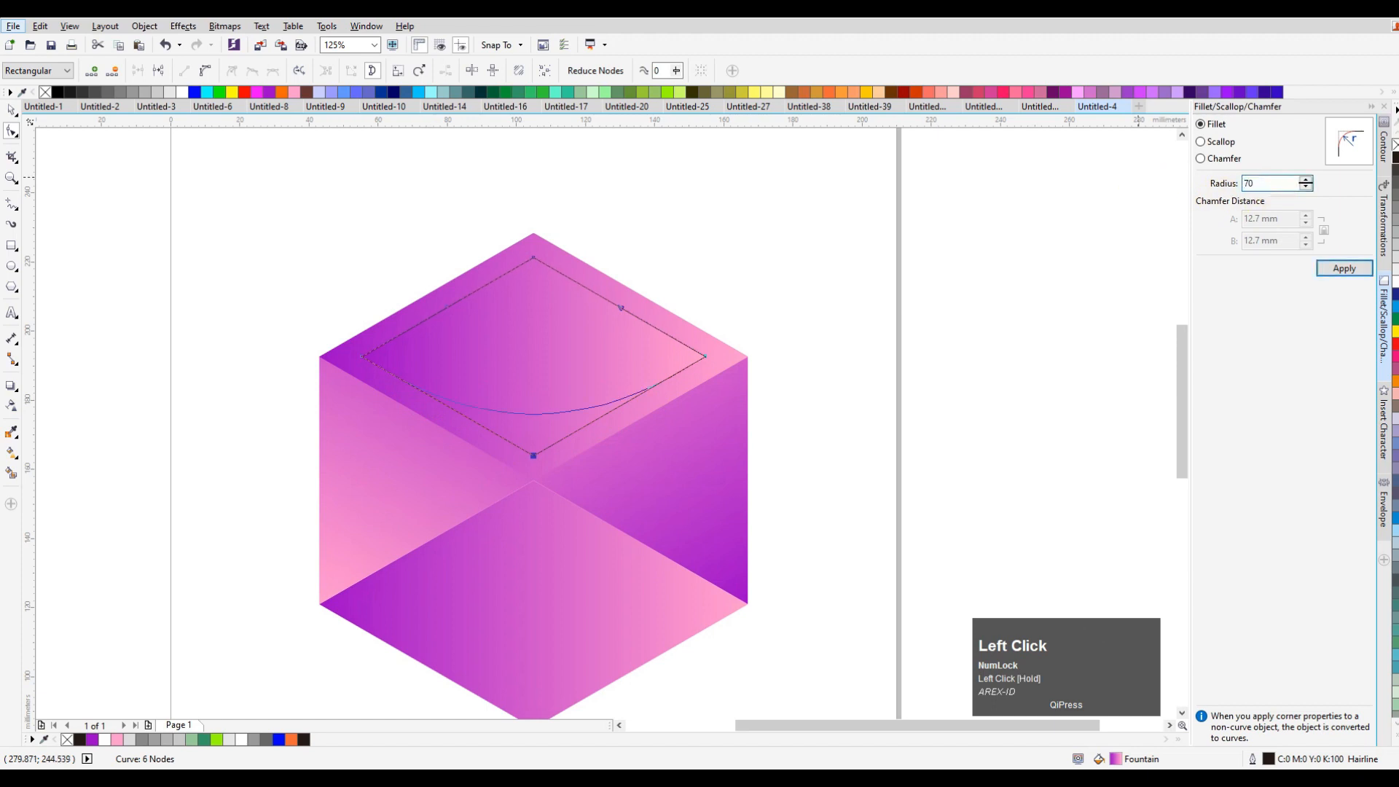
pyautogui.write('70')
pyautogui.click(1343, 268)
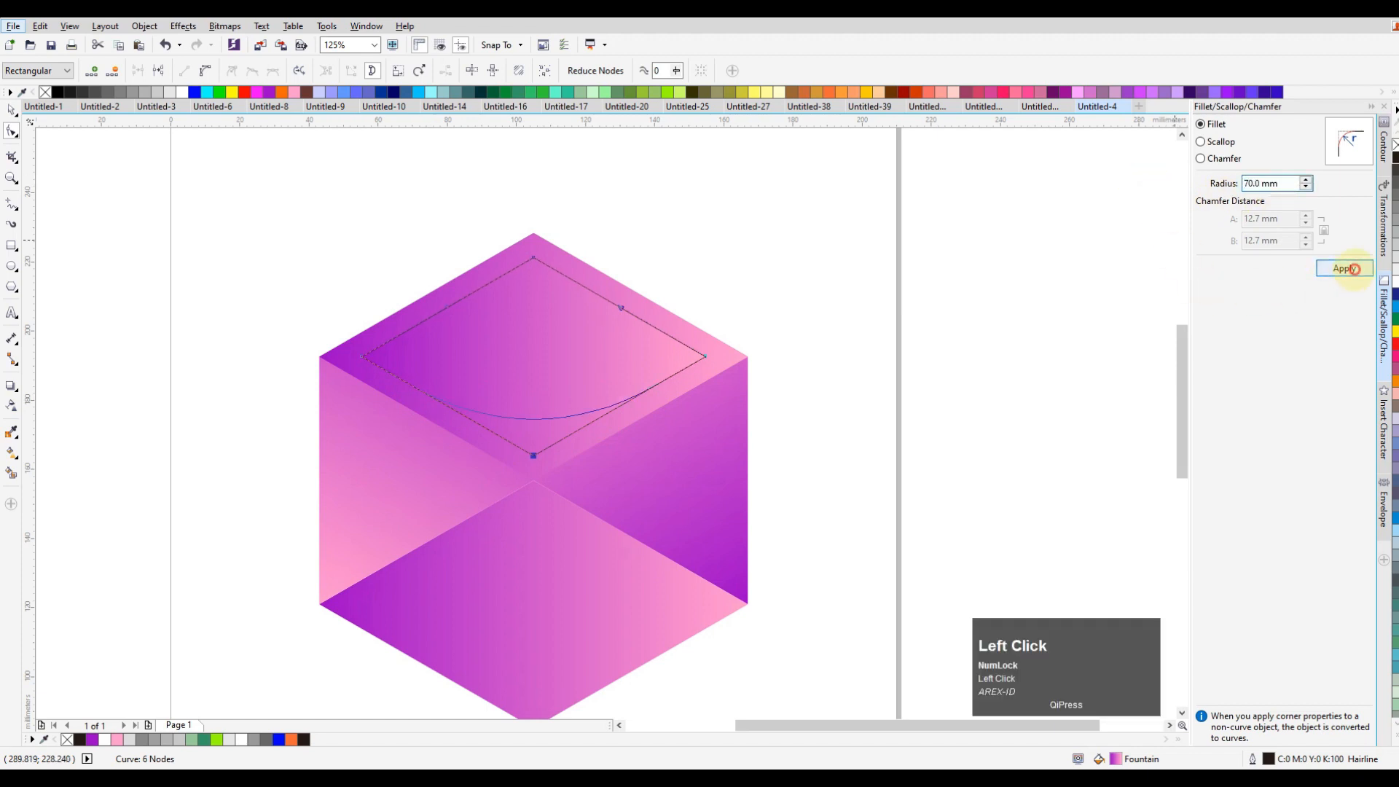
pyautogui.click(12, 109)
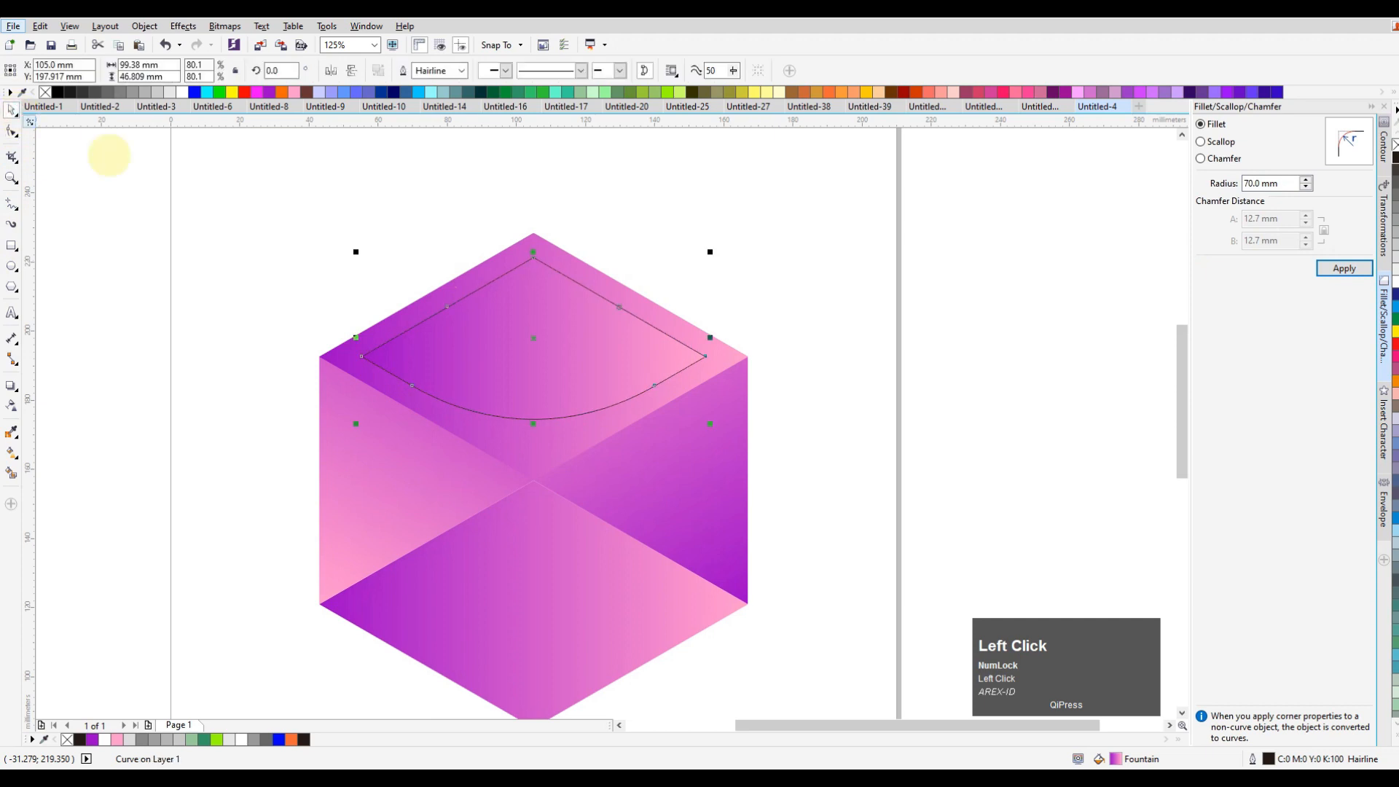
# Step: Cut the rounded inset shape out of the top diamond with Back minus front, leaving a frame
pyautogui.click(556, 436)
pyautogui.keyDown('shift'); pyautogui.click(569, 440); pyautogui.keyUp('shift')
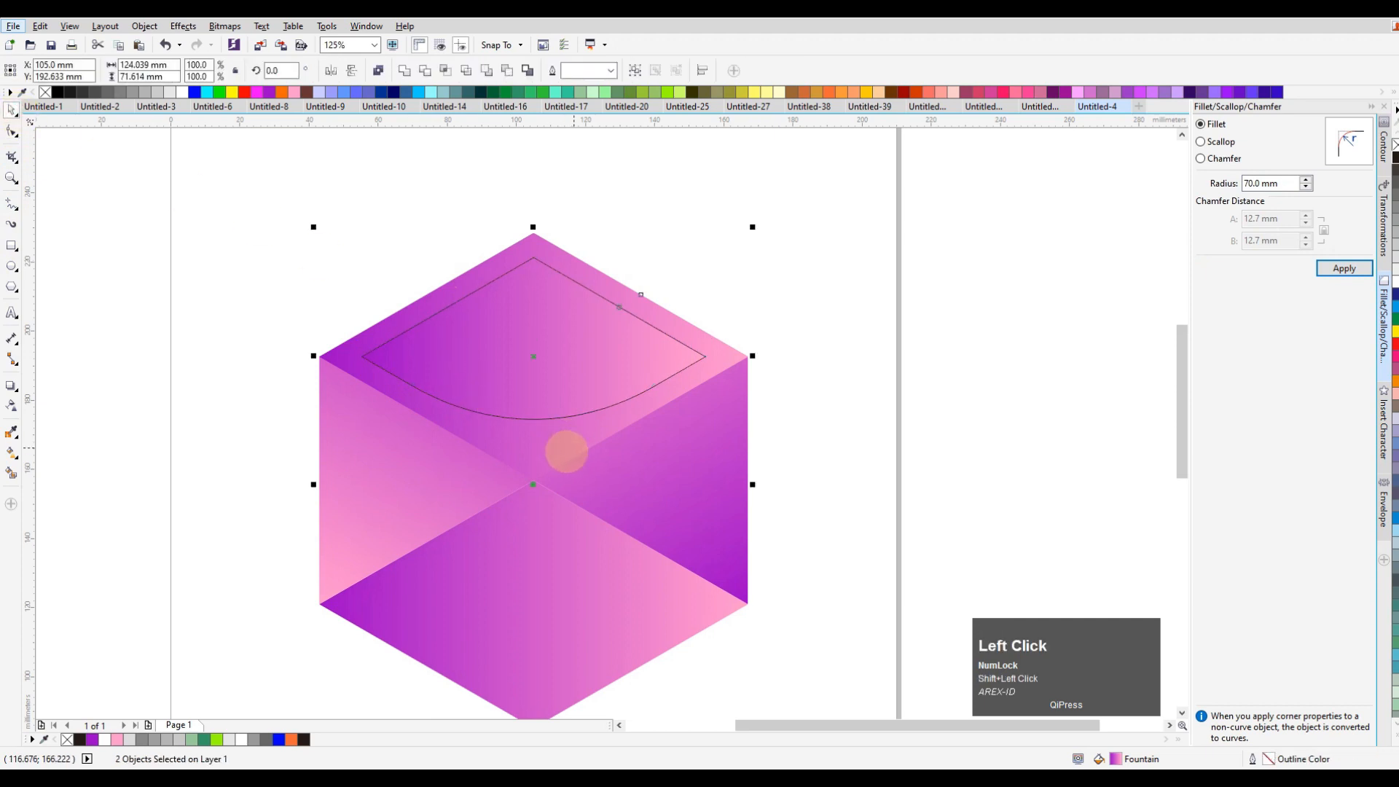
pyautogui.click(507, 70)
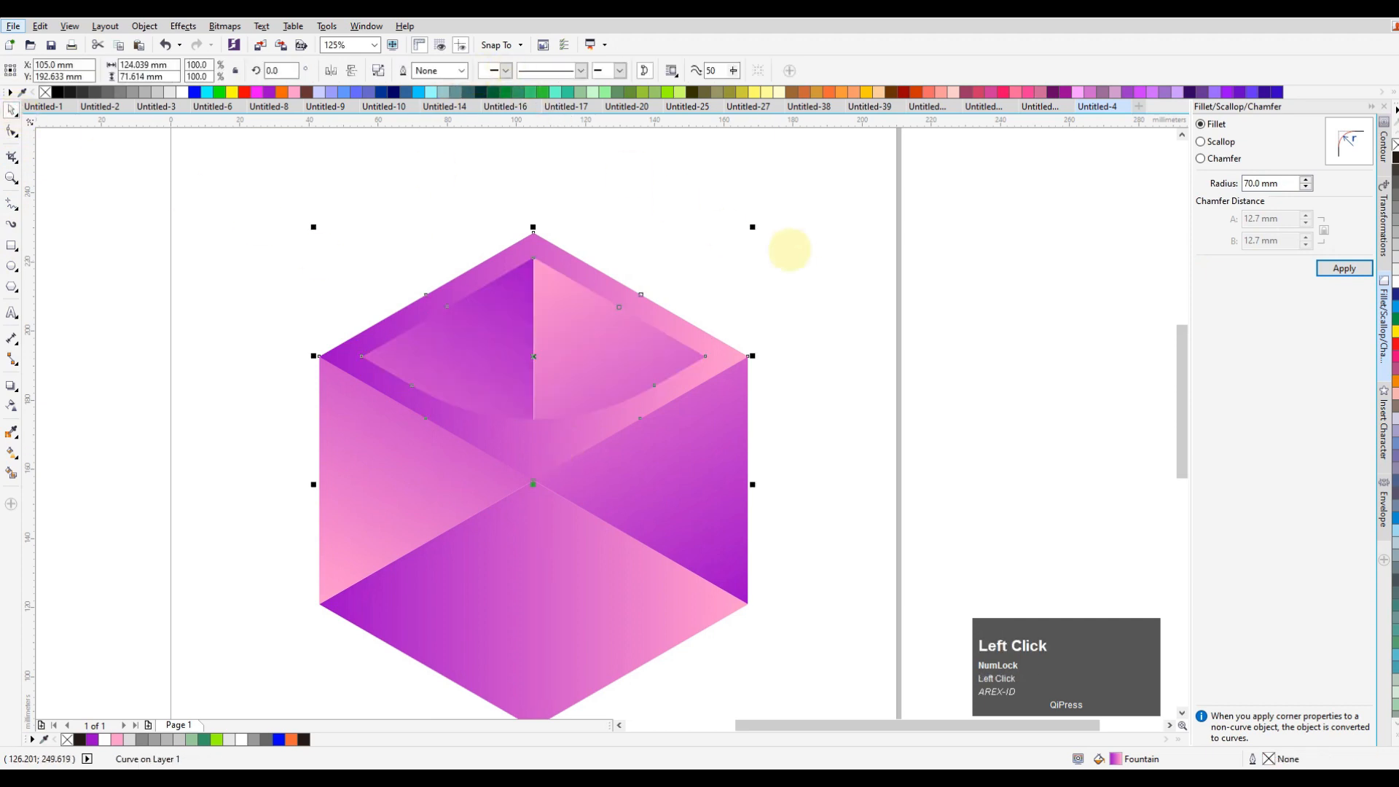
# Step: Move the top frame's rotation centre to the cube's centre and rotate two copies around it to cover the other two visible faces
pyautogui.click(688, 343)
pyautogui.click(538, 472)
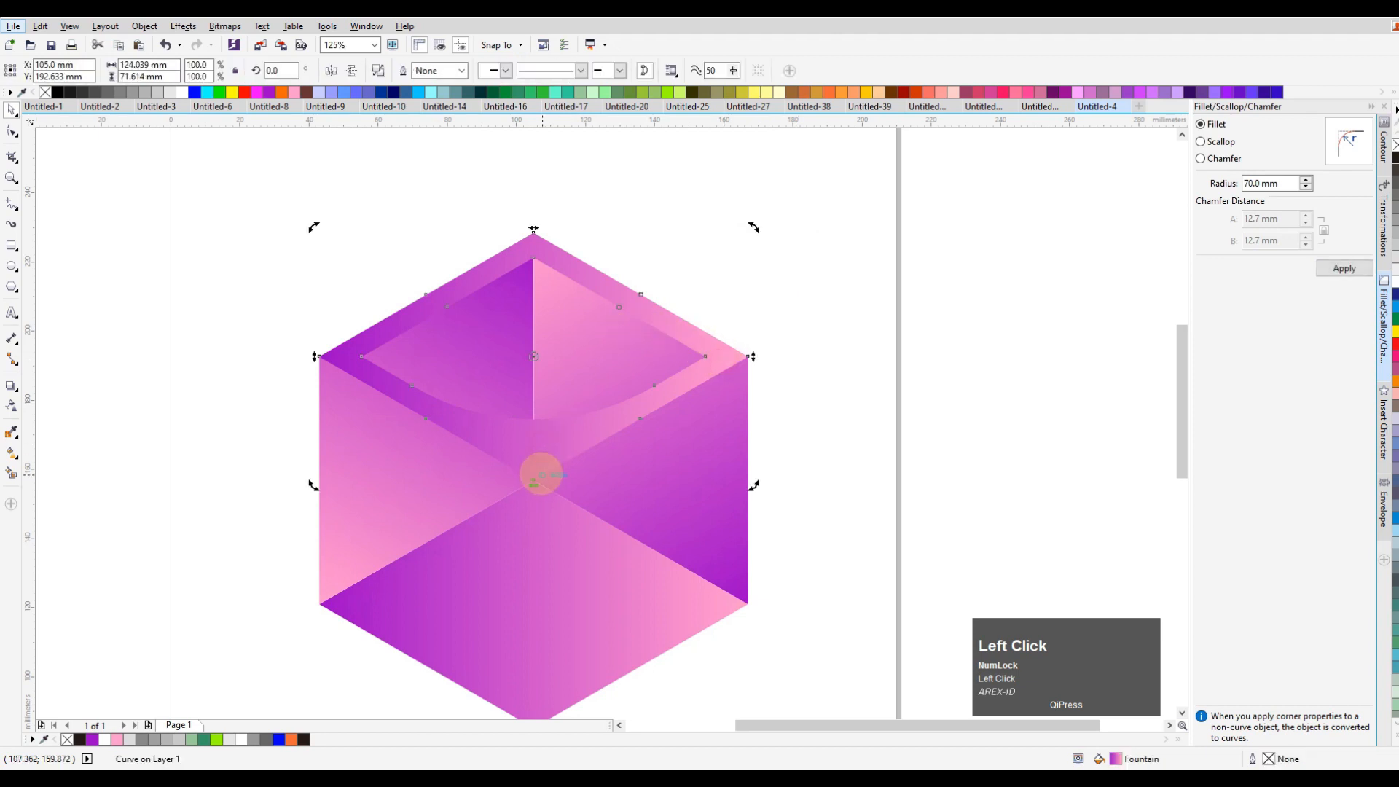
pyautogui.scroll(-2, 561, 315)
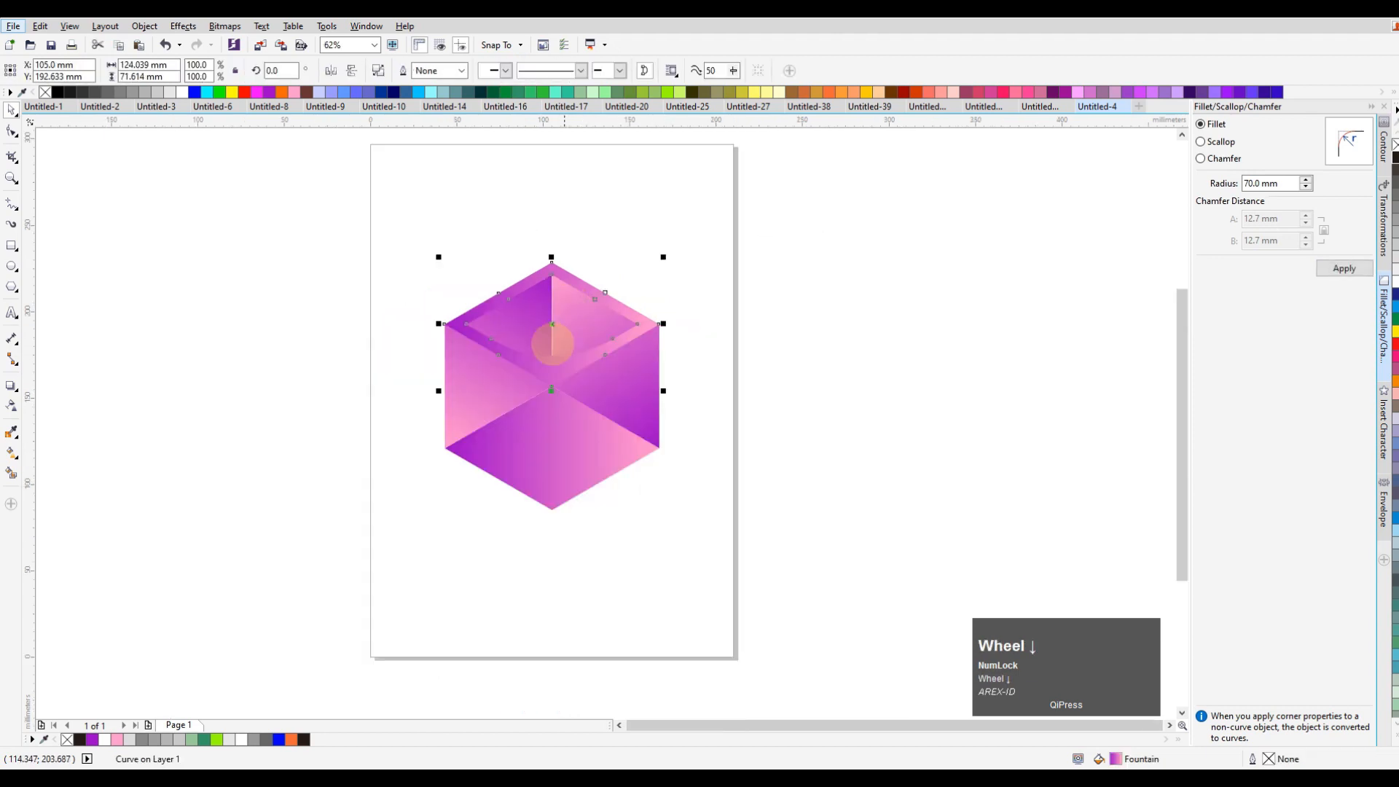
pyautogui.scroll(2, 553, 366)
pyautogui.click(553, 365)
pyautogui.moveTo(552, 282); pyautogui.dragTo(553, 406)
pyautogui.moveTo(770, 154); pyautogui.dragTo(588, 572)
pyautogui.keyDown('ctrl'); pyautogui.rightClick(588, 572); pyautogui.keyUp('ctrl')
pyautogui.click(772, 321)
pyautogui.moveTo(772, 276); pyautogui.dragTo(556, 574)
pyautogui.keyDown('ctrl'); pyautogui.rightClick(556, 575); pyautogui.keyUp('ctrl')
# Step: Group the three front face frames together
pyautogui.click(593, 406)
pyautogui.keyDown('shift'); pyautogui.click(536, 396); pyautogui.keyUp('shift')
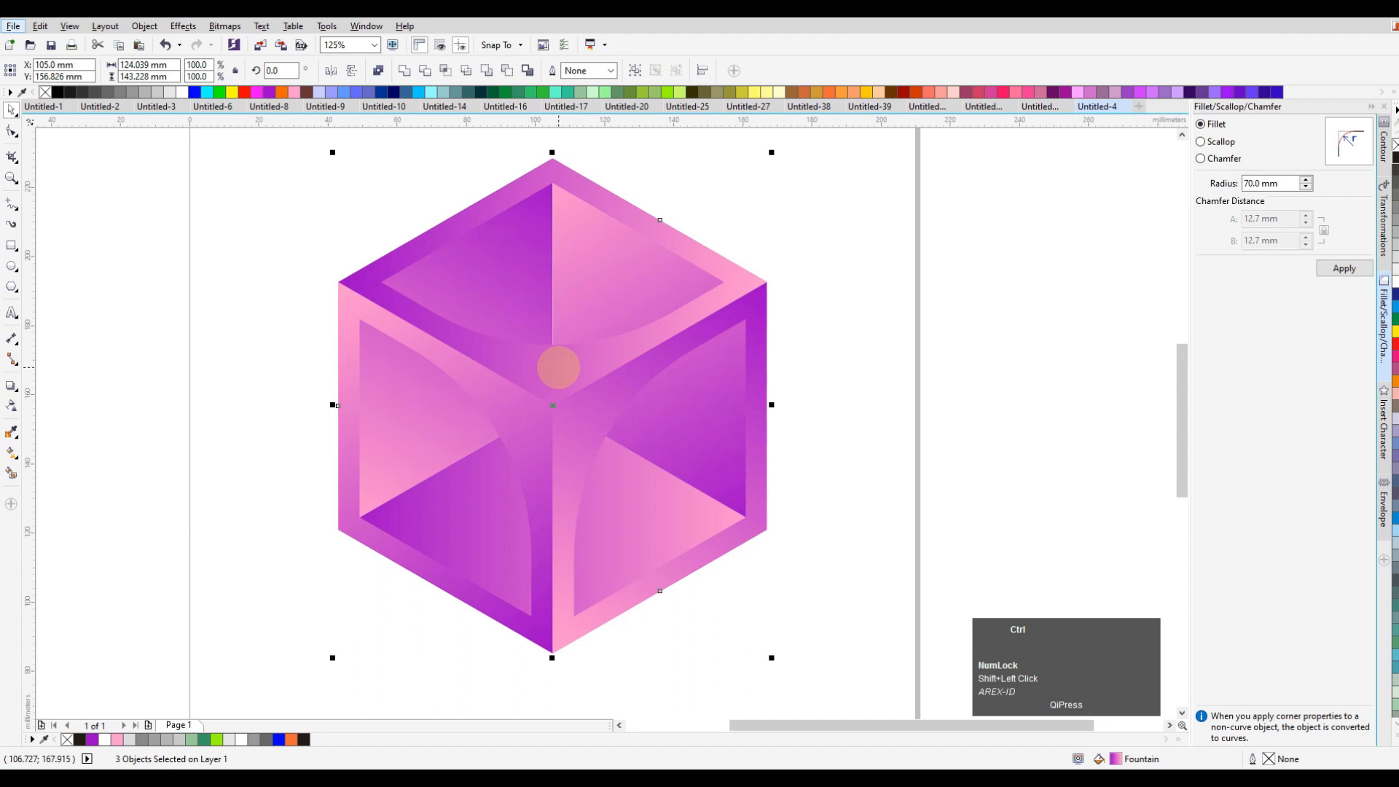
pyautogui.hotkey('ctrl', 'g')
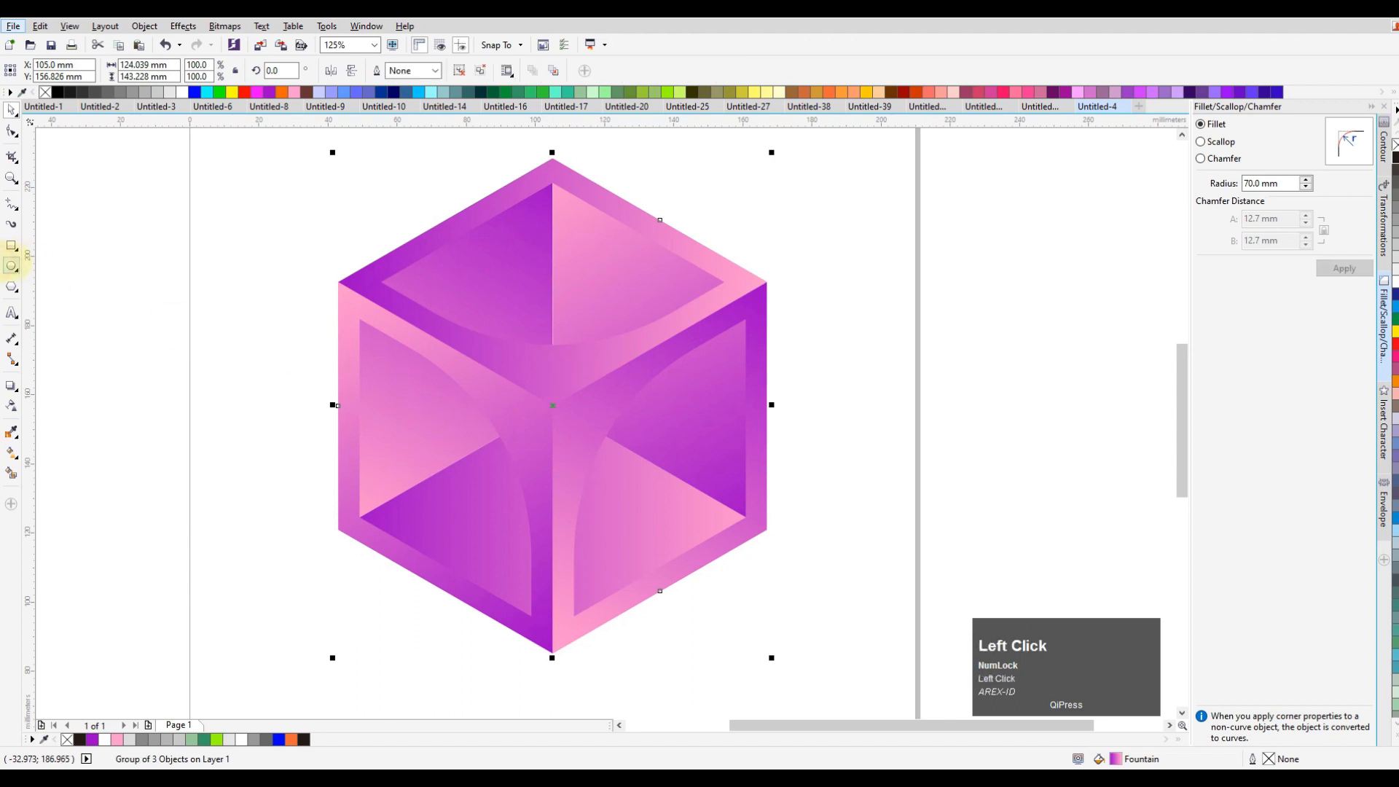
# Step: Draw a circle about 76 mm in diameter over the middle of the cube
pyautogui.click(12, 266)
pyautogui.moveTo(424, 258); pyautogui.dragTo(633, 512)
pyautogui.click(12, 131)
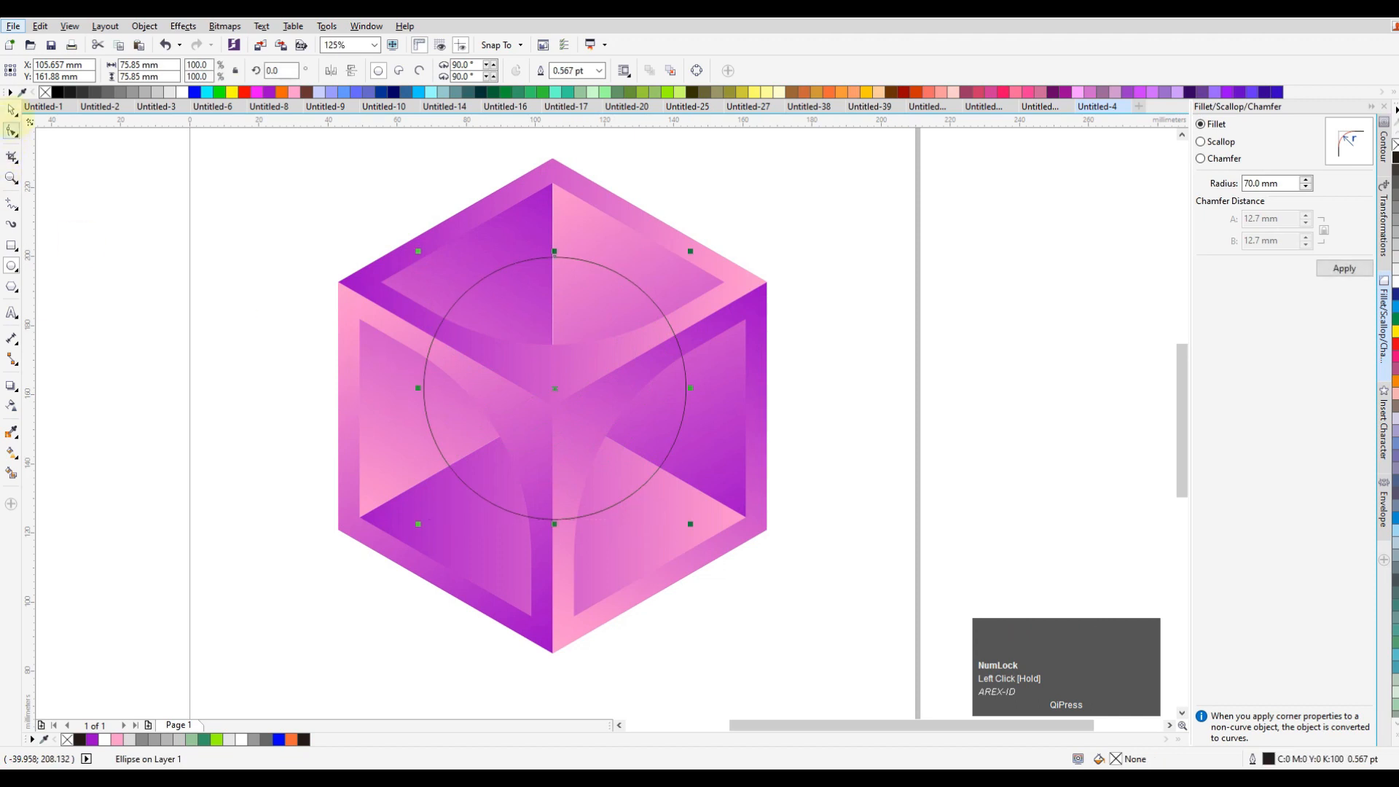
# Step: Give the circle an elliptical fountain fill extending past its edge, with an added white colour stop near the rim
pyautogui.click(10, 450)
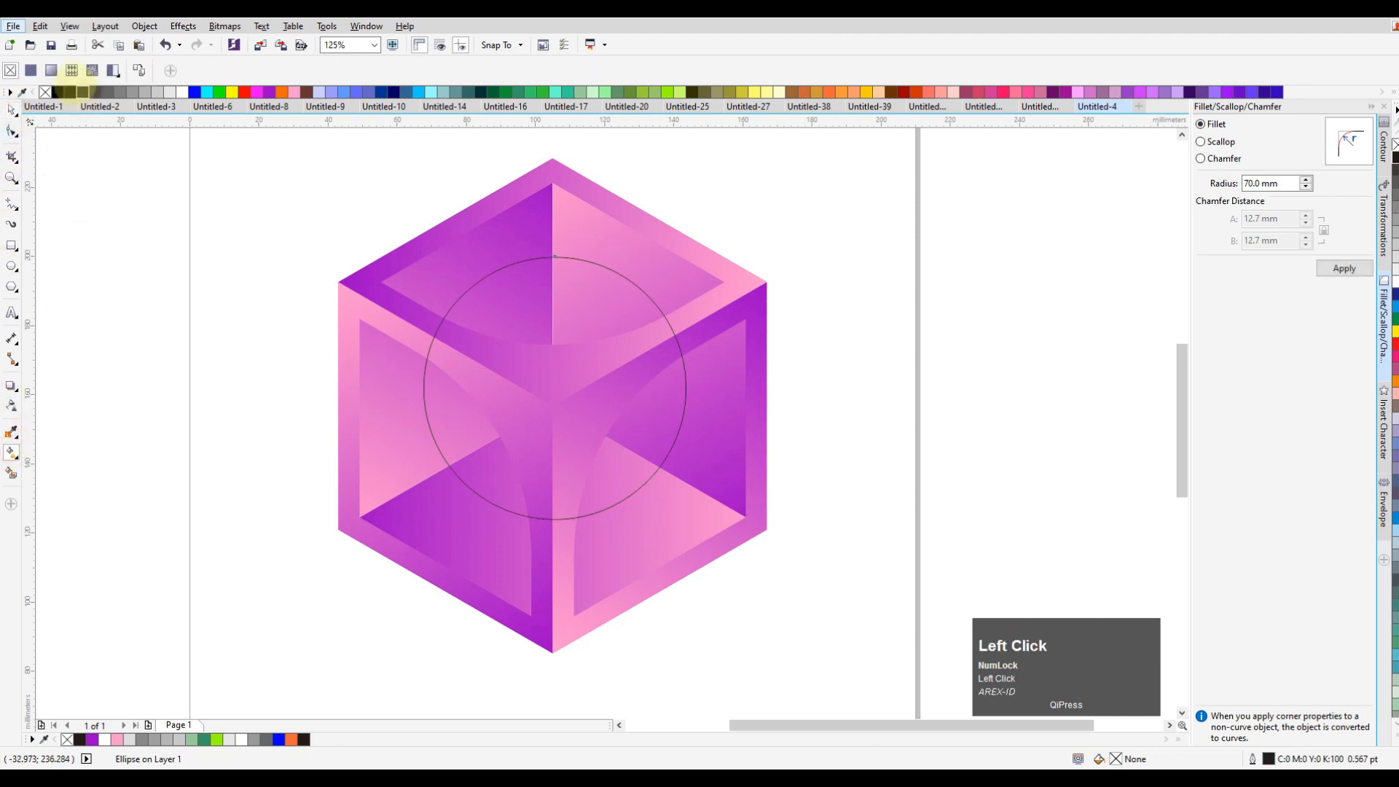
pyautogui.click(51, 70)
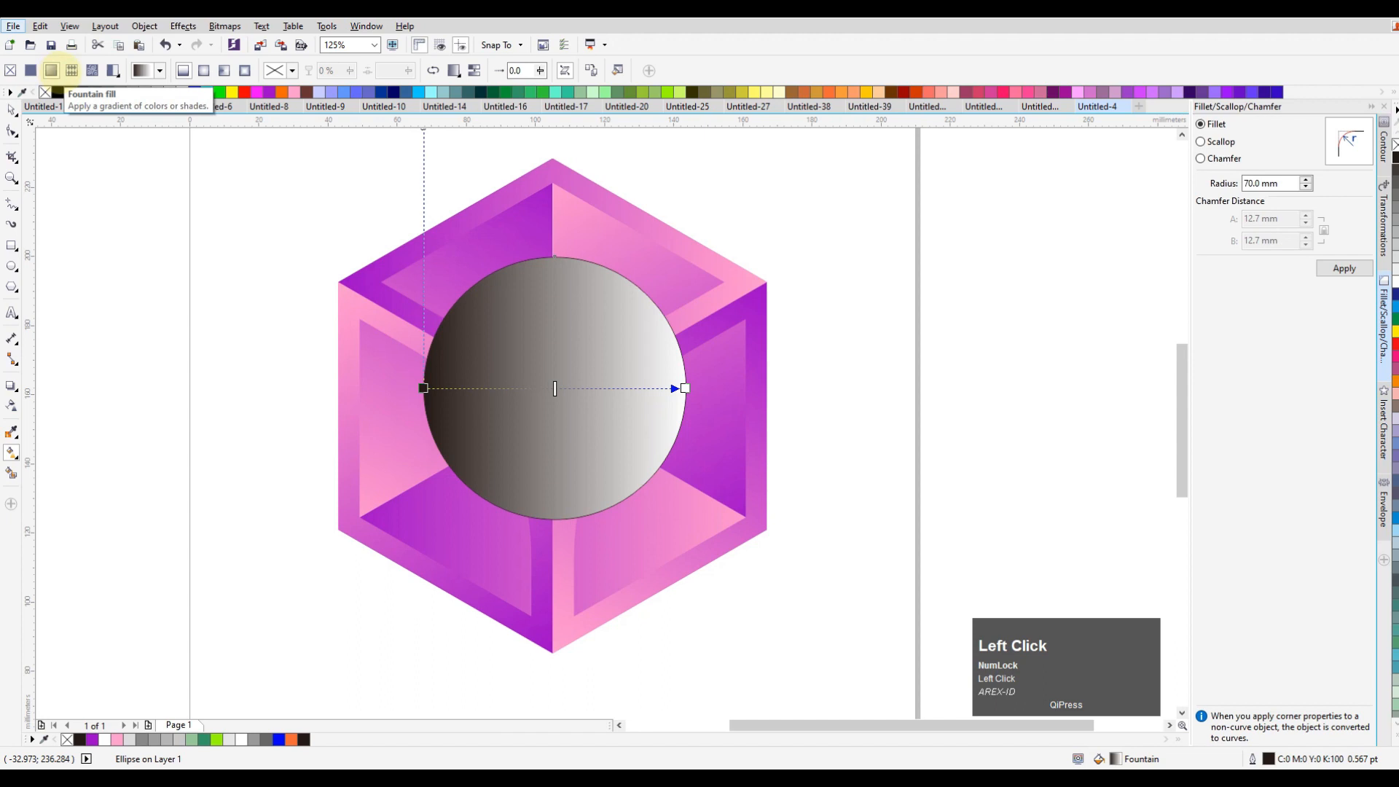
pyautogui.click(203, 70)
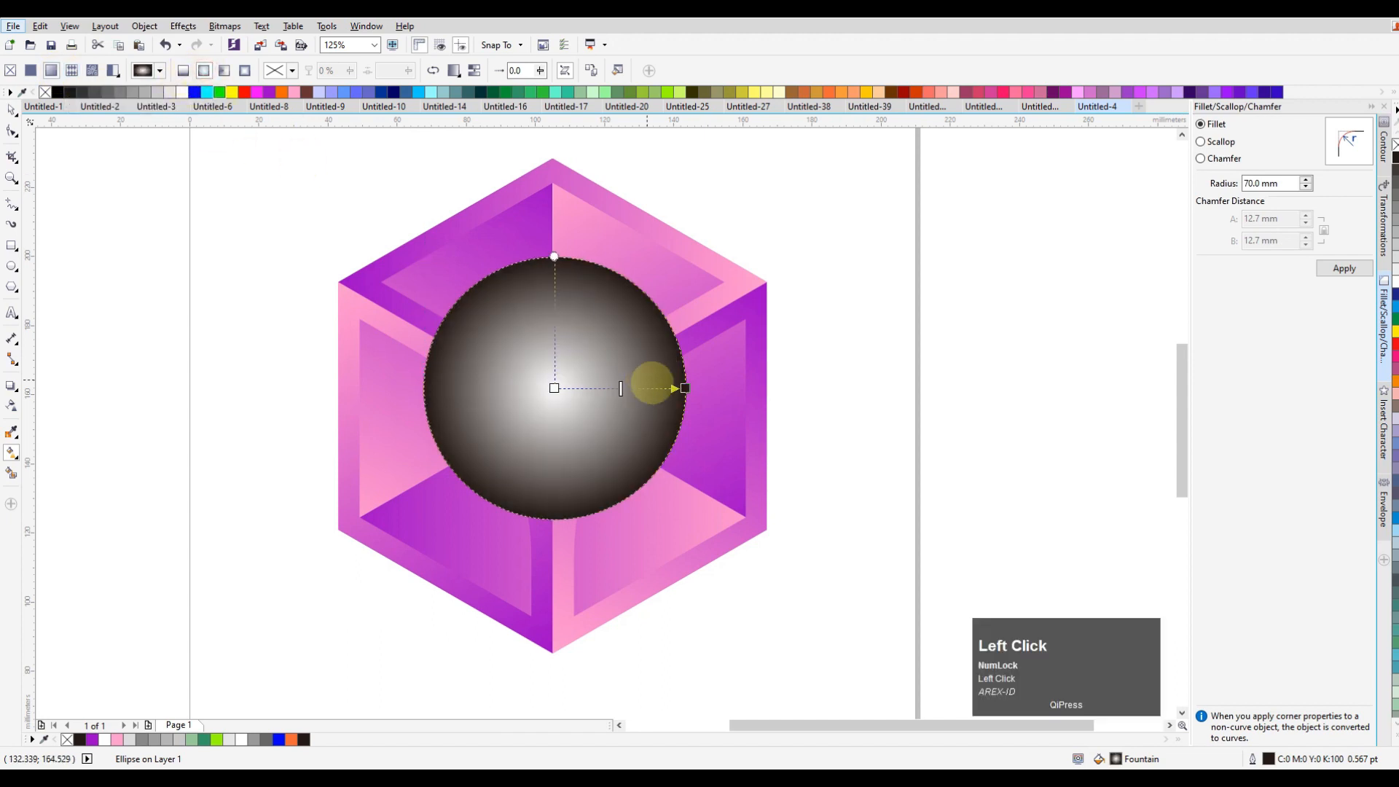
pyautogui.moveTo(684, 388); pyautogui.dragTo(722, 387)
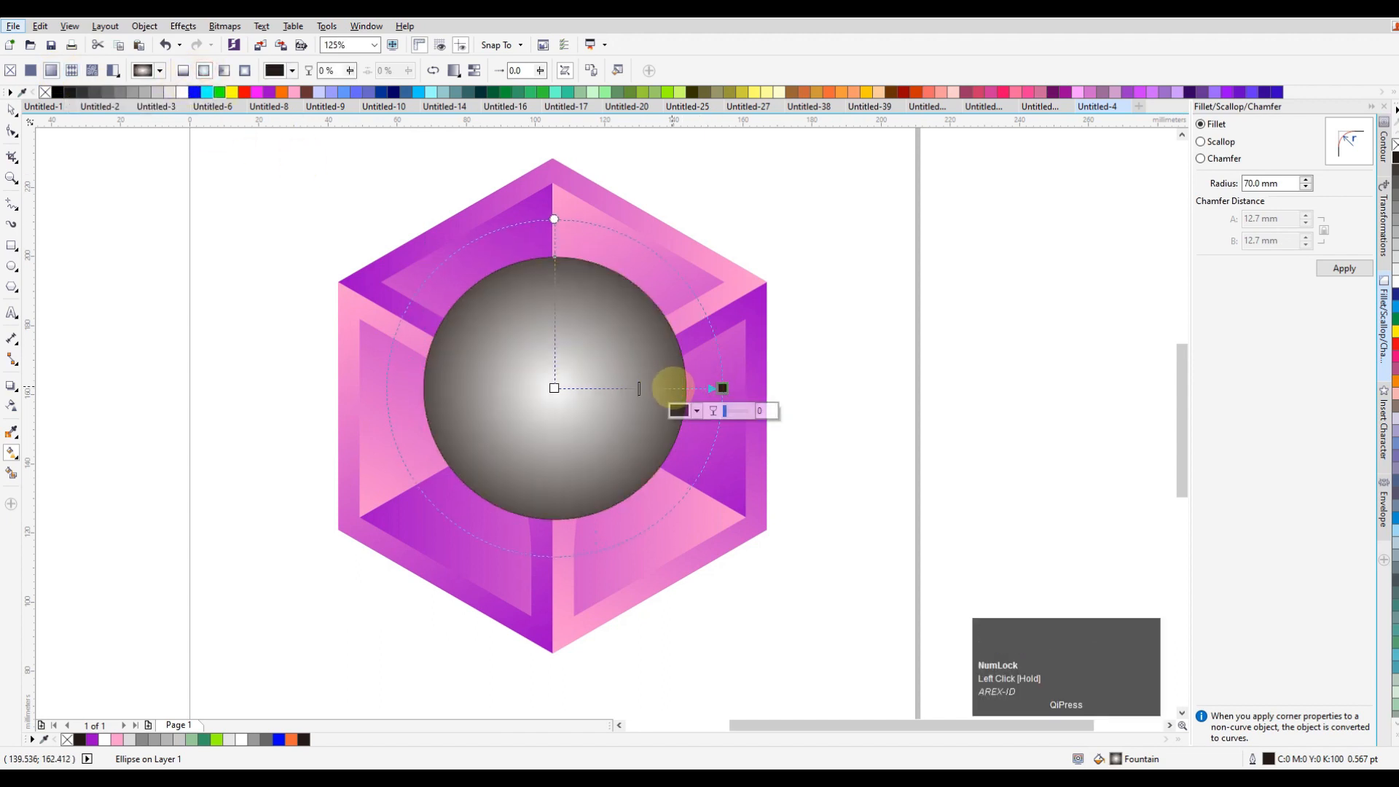
pyautogui.doubleClick(673, 388)
pyautogui.click(182, 92)
pyautogui.click(722, 387)
pyautogui.moveTo(718, 386); pyautogui.dragTo(709, 388)
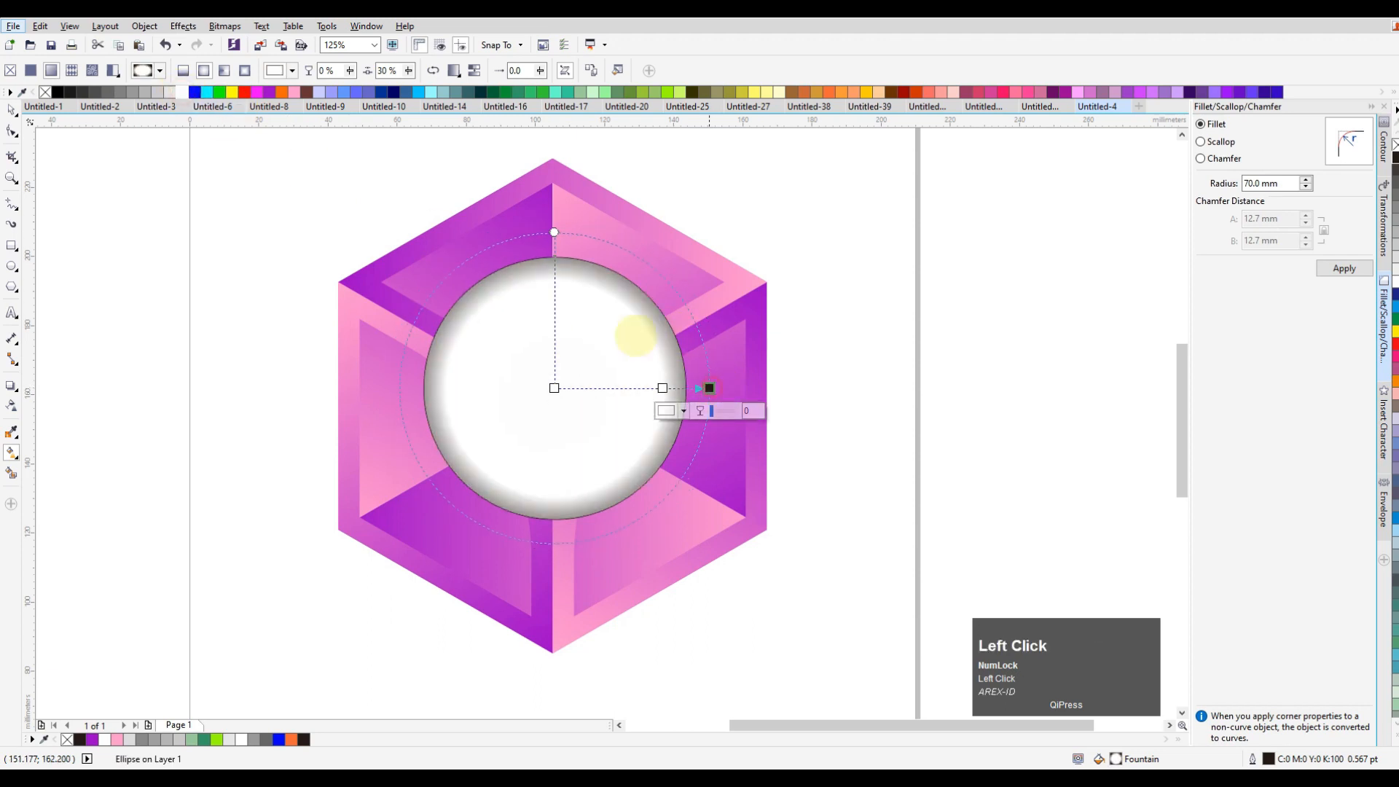
# Step: Soften the circle's rim shading with a grey end colour extended farther outward, and remove the circle's outline
pyautogui.click(119, 92)
pyautogui.moveTo(657, 388); pyautogui.dragTo(728, 388)
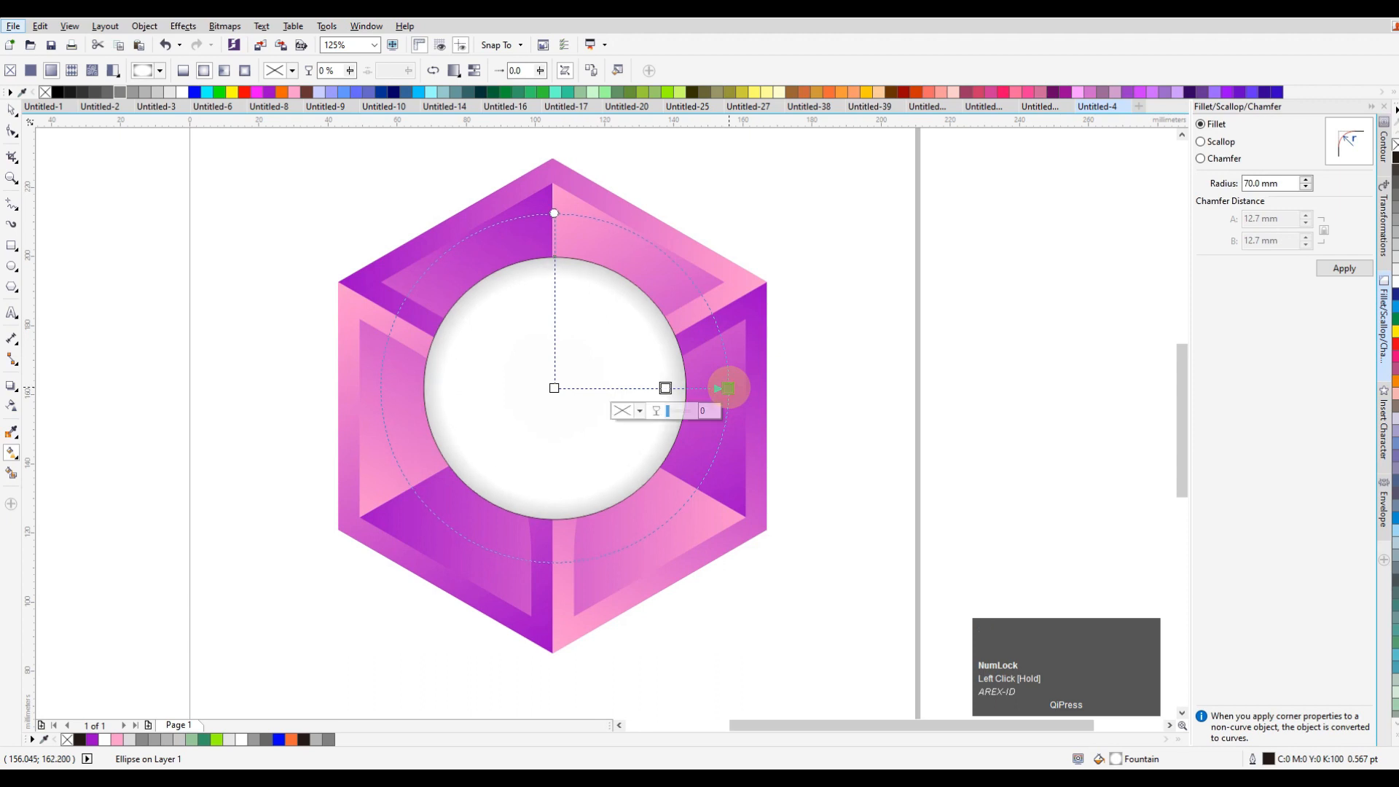
pyautogui.click(12, 110)
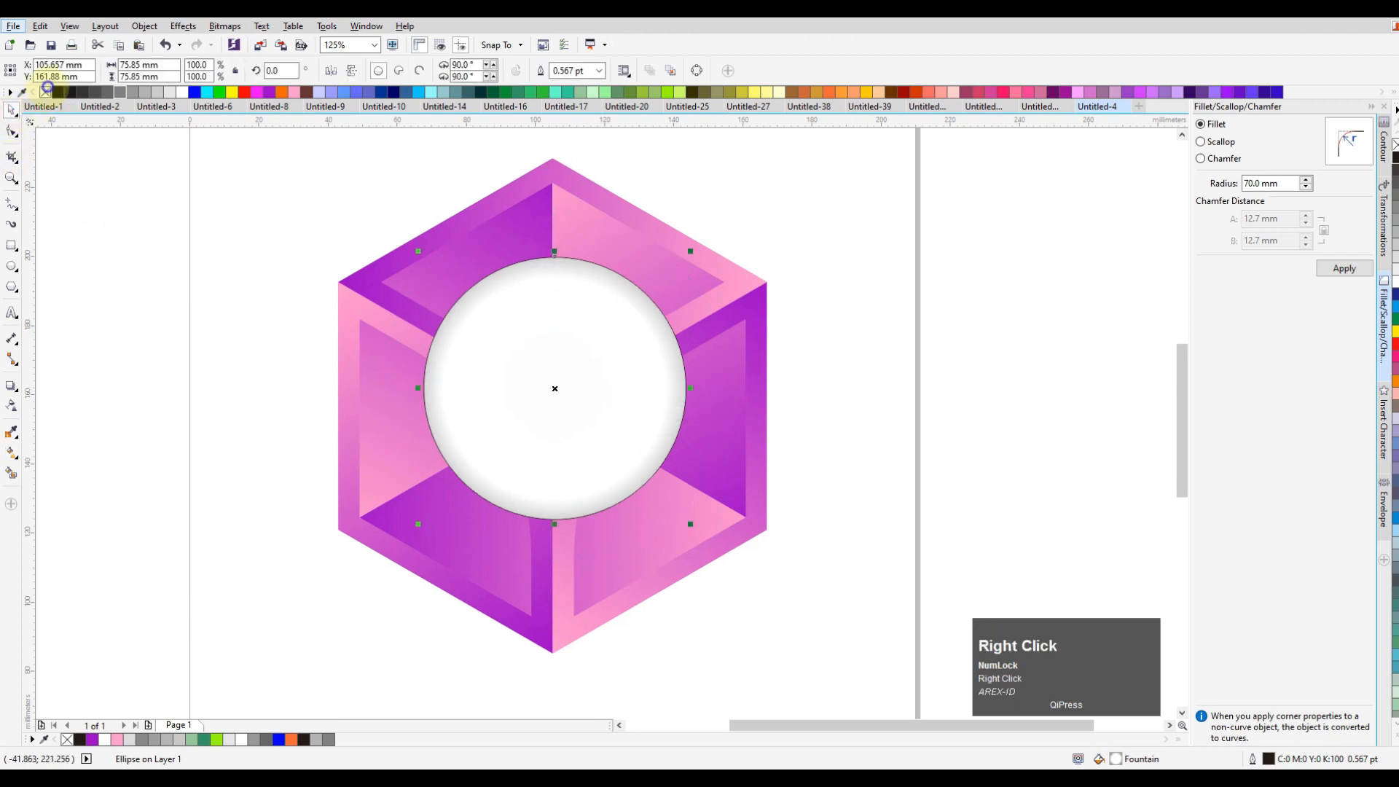
pyautogui.rightClick(45, 91)
# Step: Align the circle's centre horizontally and vertically with the front frame group
pyautogui.click(827, 266)
pyautogui.click(624, 265)
pyautogui.keyDown('shift'); pyautogui.click(626, 242); pyautogui.keyUp('shift')
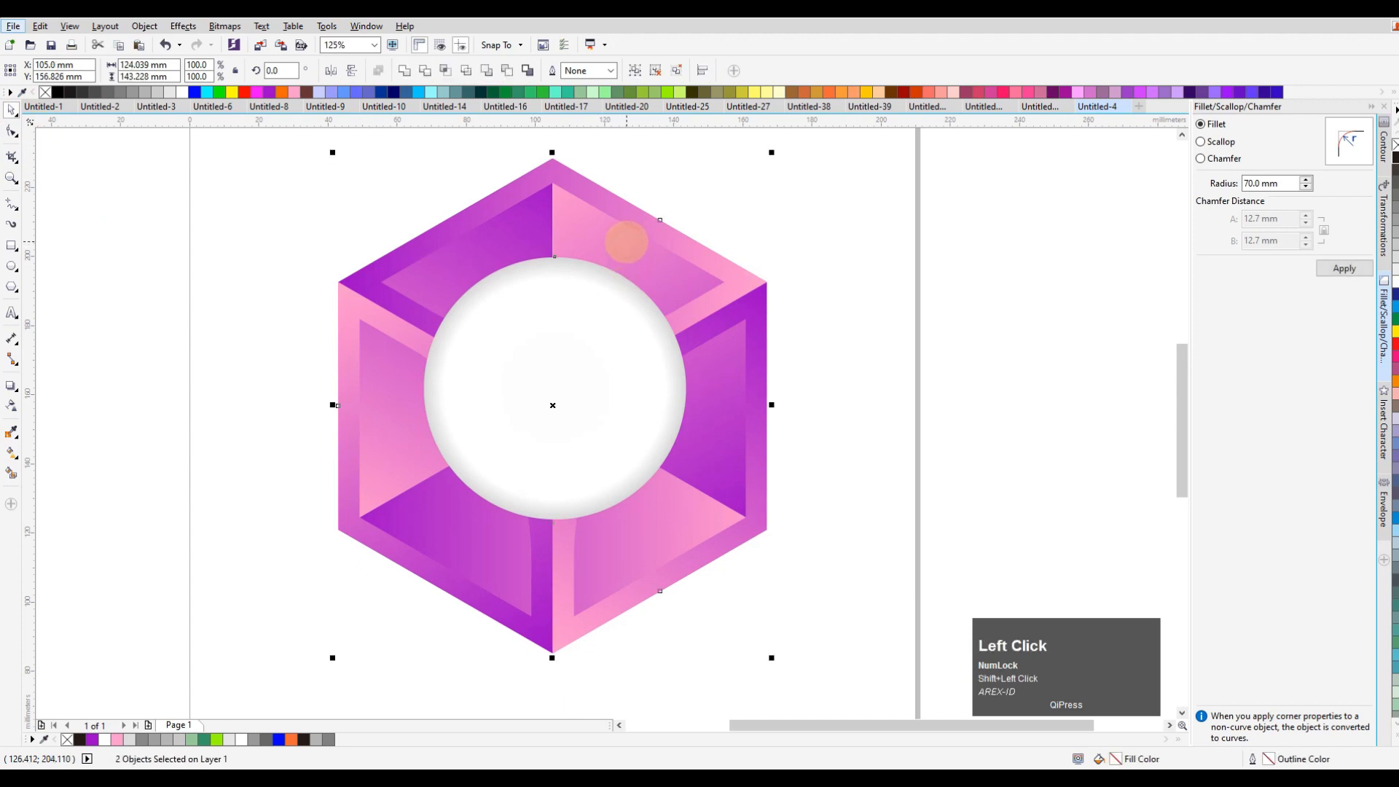
pyautogui.press('c')
pyautogui.press('e')
pyautogui.click(837, 240)
pyautogui.click(538, 369)
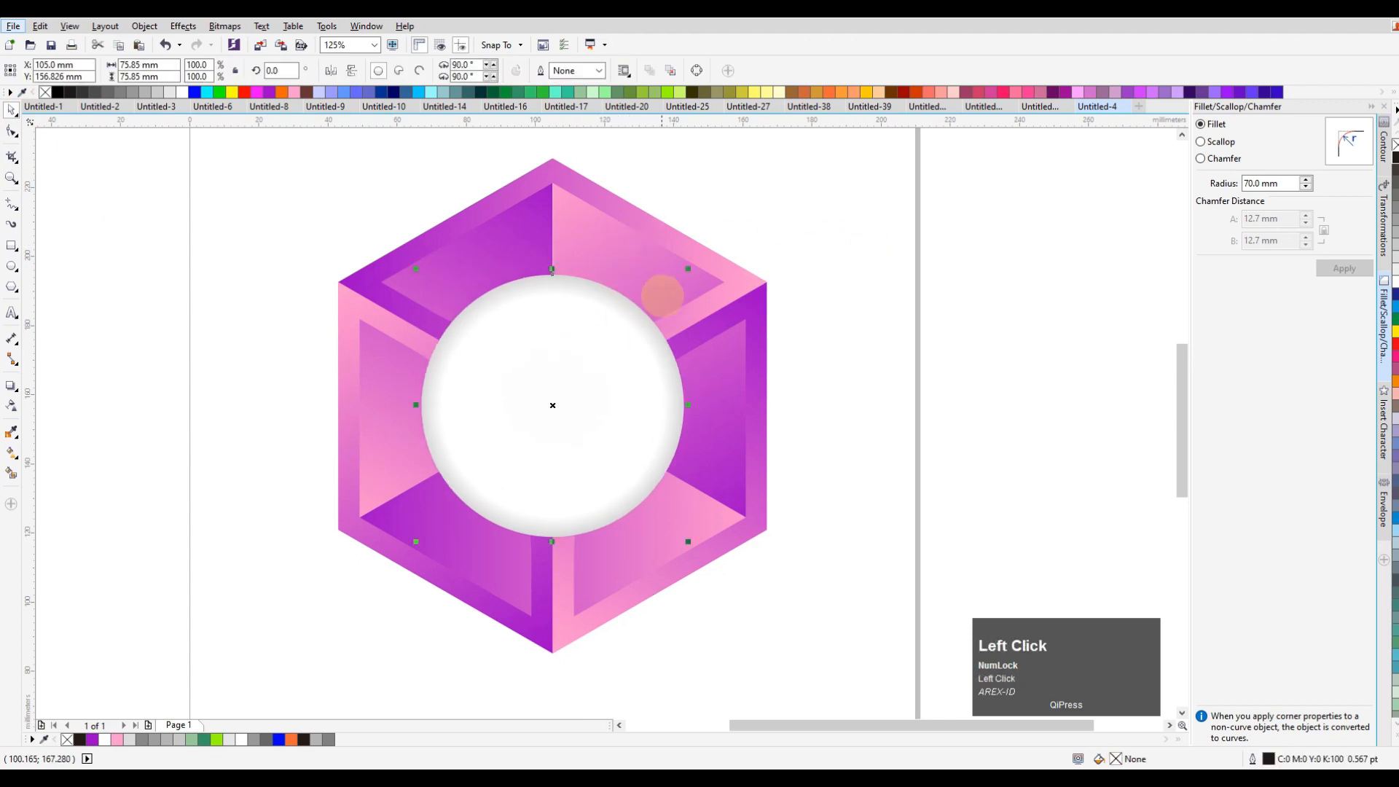
# Step: Bring the front frame group in front of the circle
pyautogui.click(732, 274)
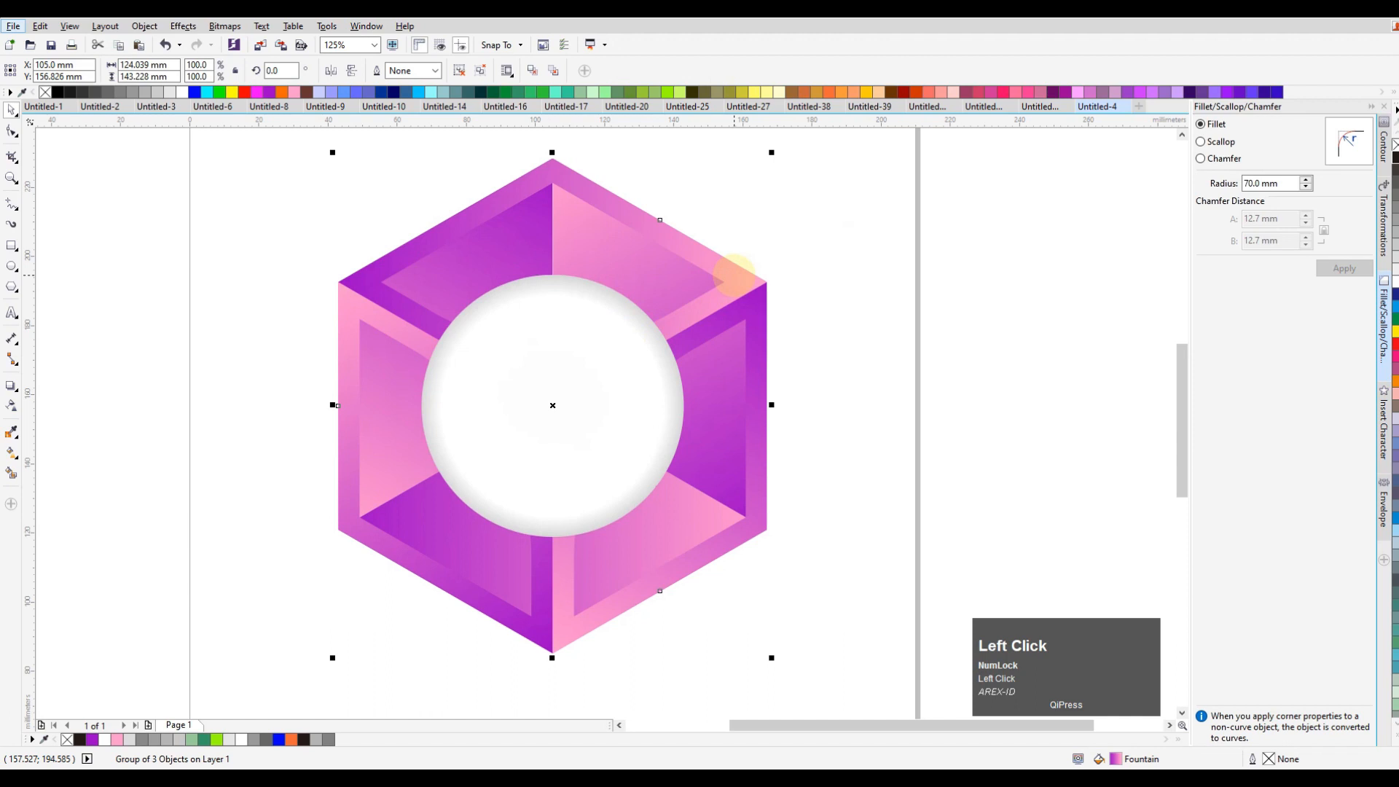
pyautogui.hotkey('shift', 'pageup')
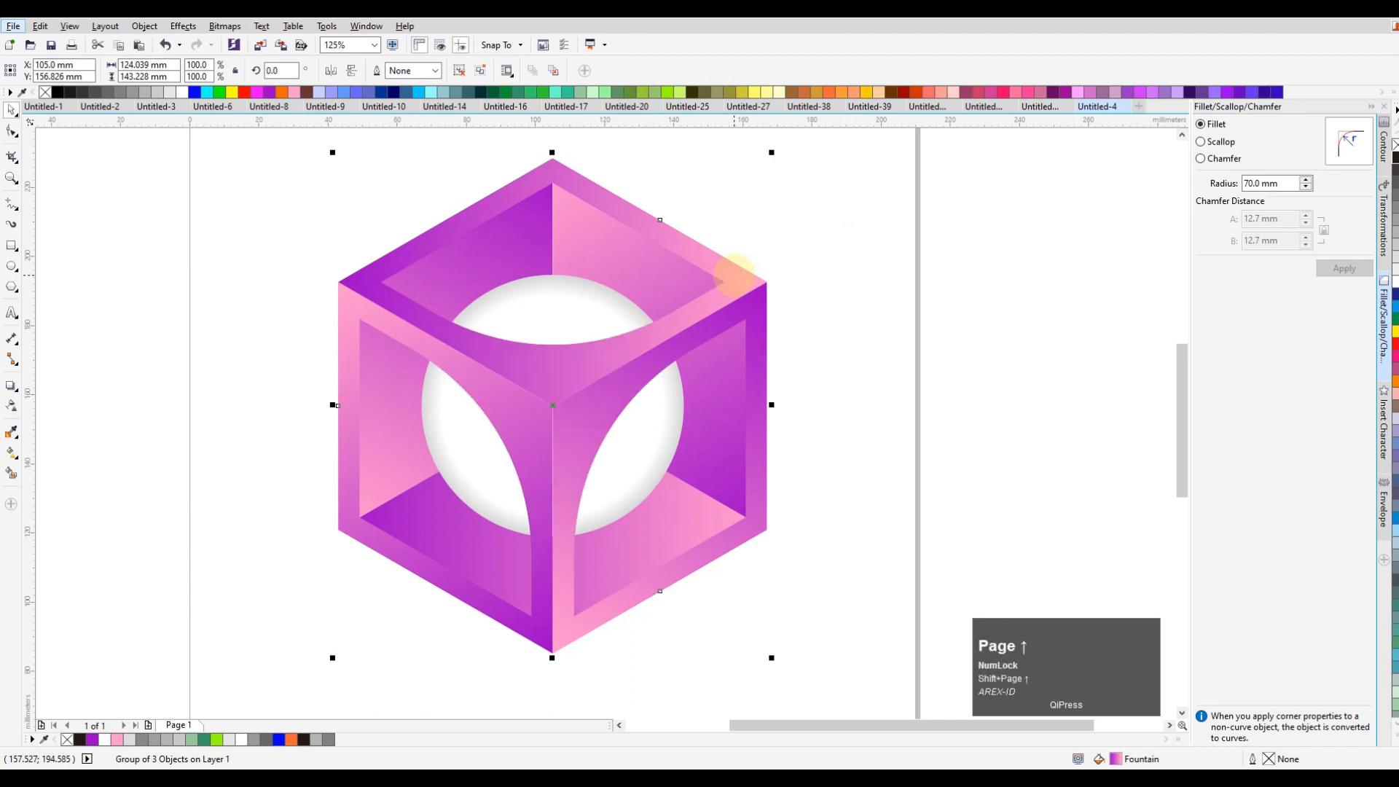
pyautogui.click(1002, 319)
# Step: Enlarge the circle slightly about its centre inside the cube
pyautogui.click(583, 303)
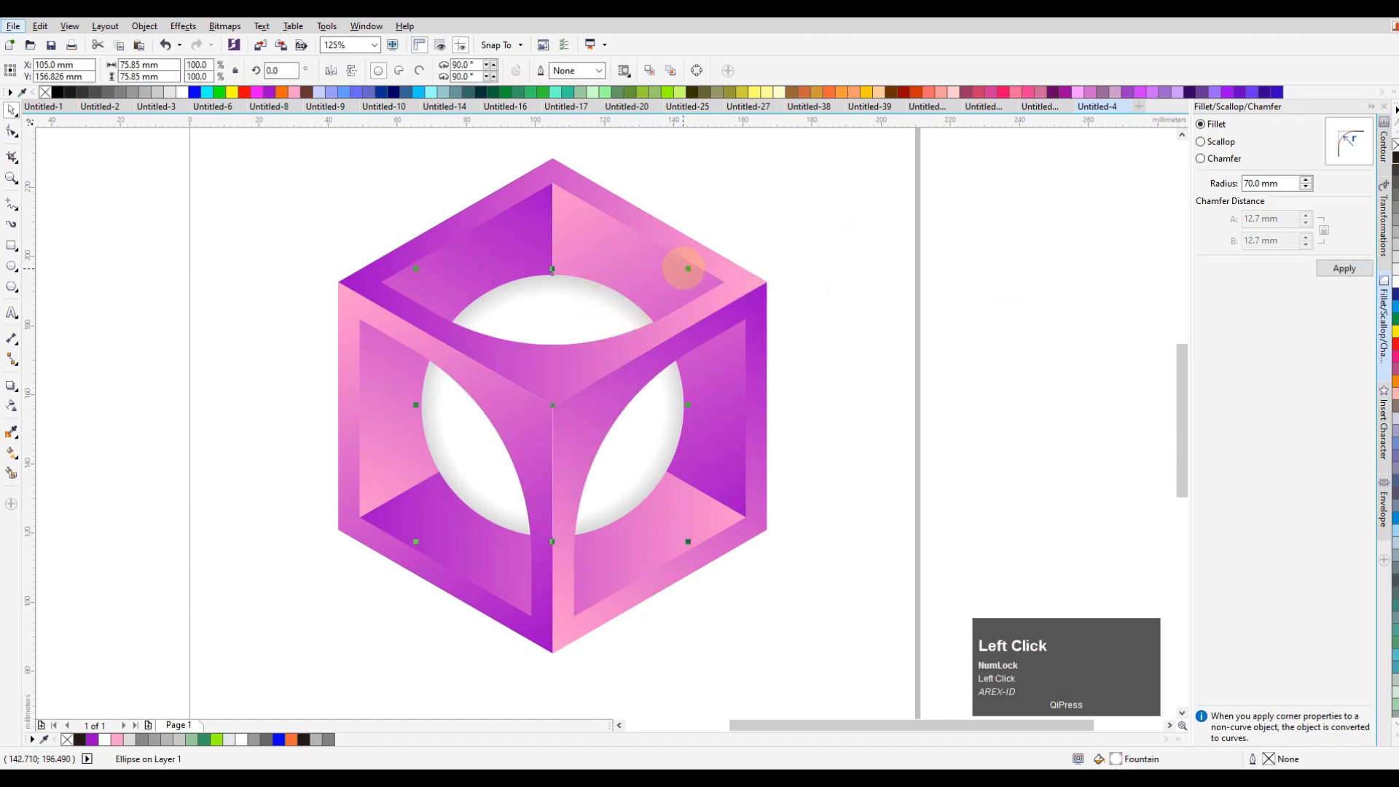
pyautogui.moveTo(687, 269); pyautogui.dragTo(697, 259)
pyautogui.click(859, 259)
# Step: Group the back faces, the circle and the front frames into one object
pyautogui.scroll(-2, 678, 300)
pyautogui.moveTo(425, 204); pyautogui.dragTo(836, 545)
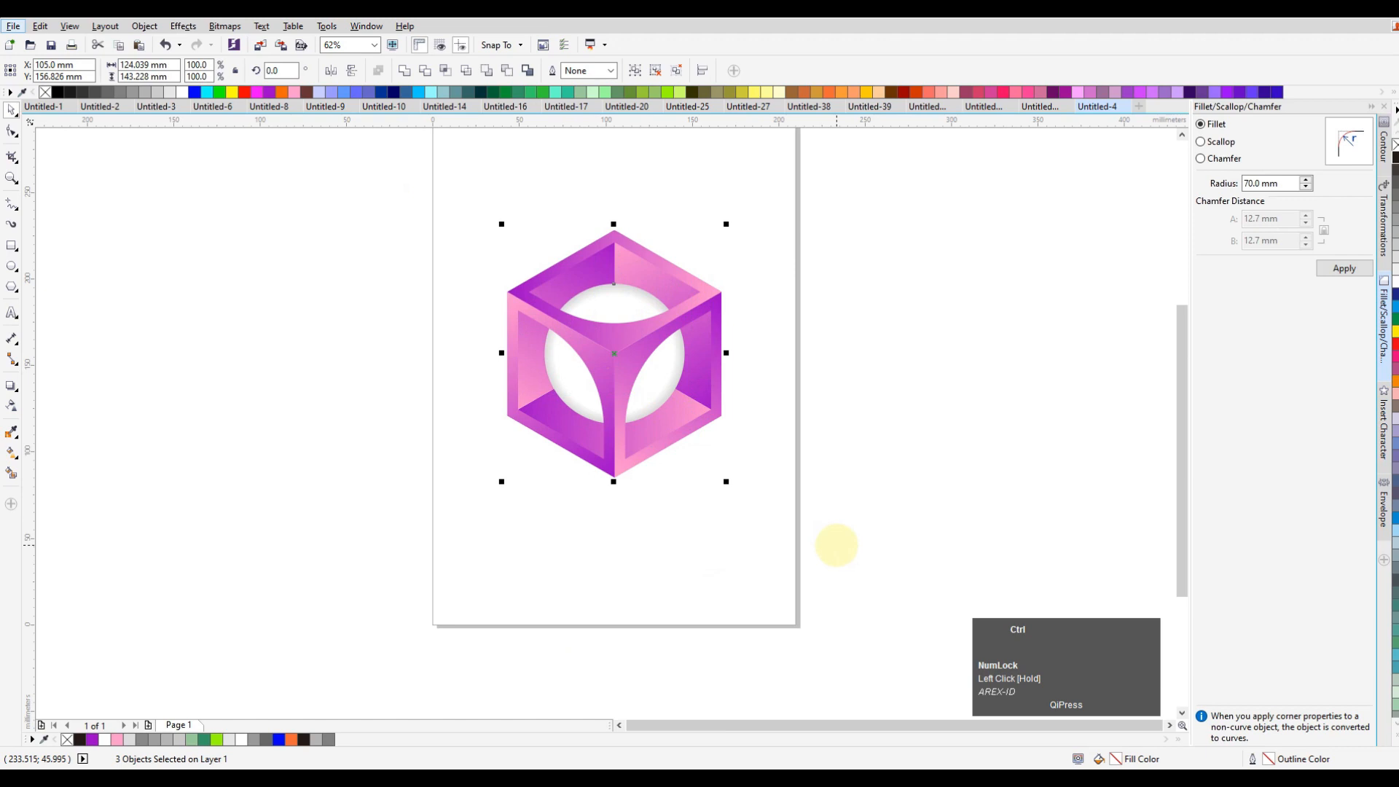
pyautogui.hotkey('ctrl', 'g')
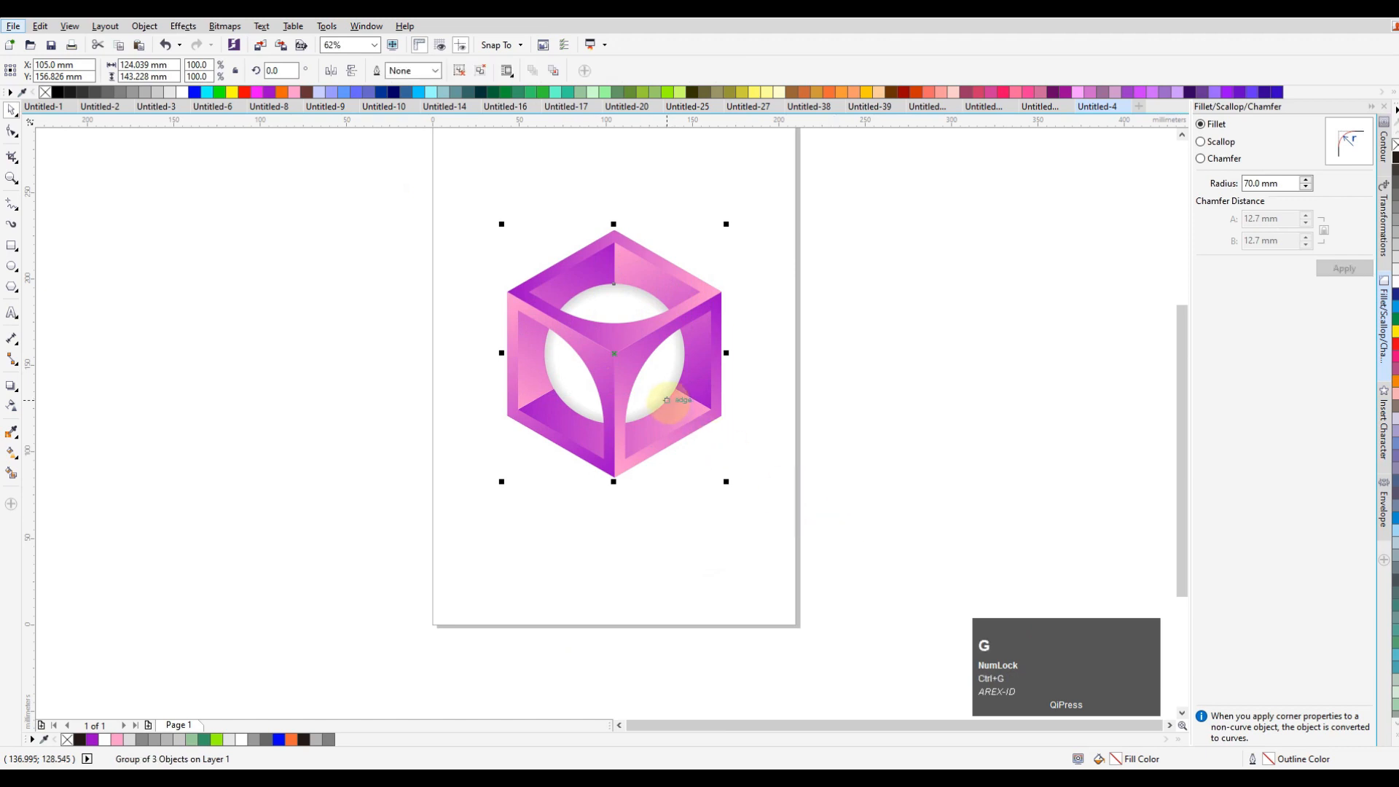
# Step: Scale the grouped cube down to 72% on the page's left half and place a copy beside it on the right
pyautogui.press('F4')
pyautogui.scroll(2, 711, 454)
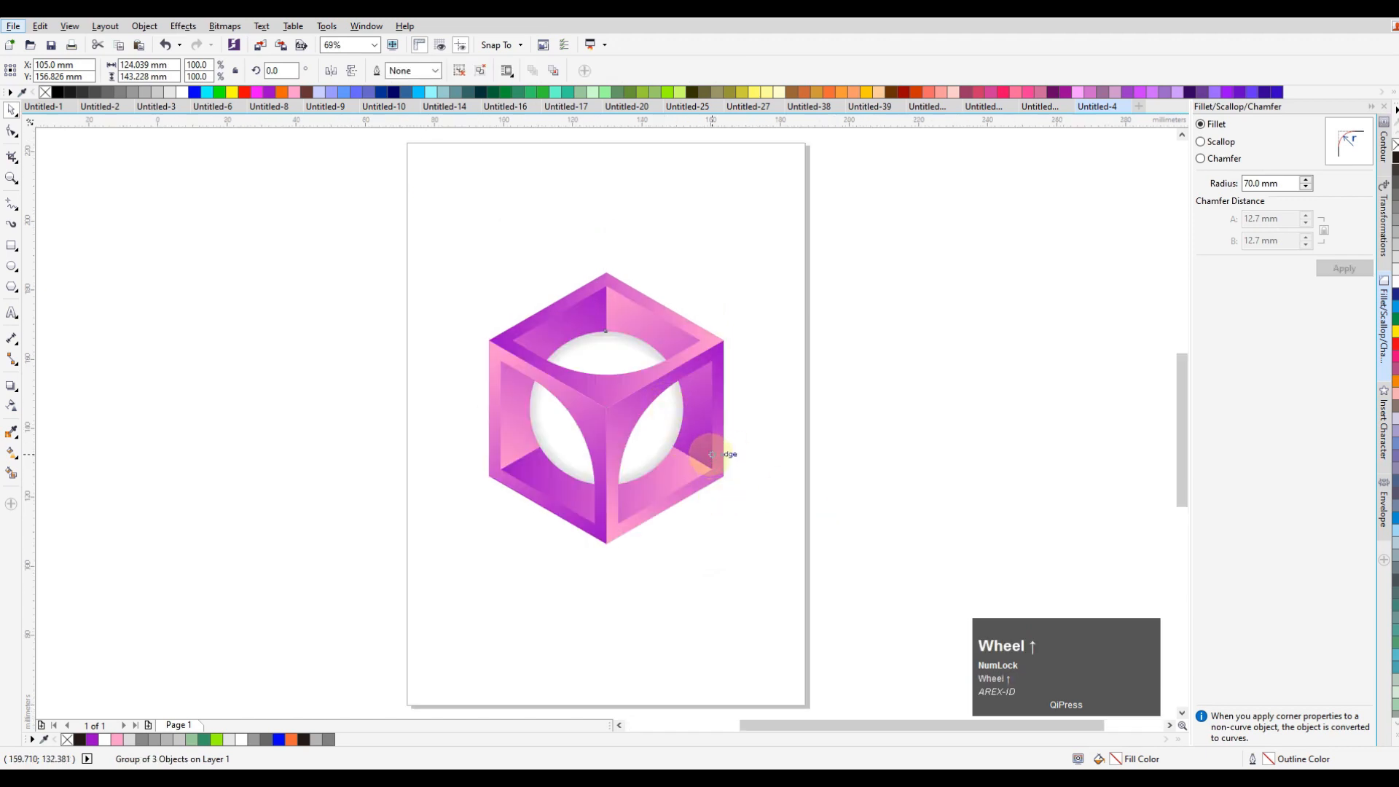
pyautogui.scroll(-3, 437, 343)
pyautogui.moveTo(482, 375); pyautogui.dragTo(413, 376)
pyautogui.moveTo(524, 231); pyautogui.dragTo(548, 340)
pyautogui.rightClick(549, 341)
pyautogui.scroll(2, 561, 296)
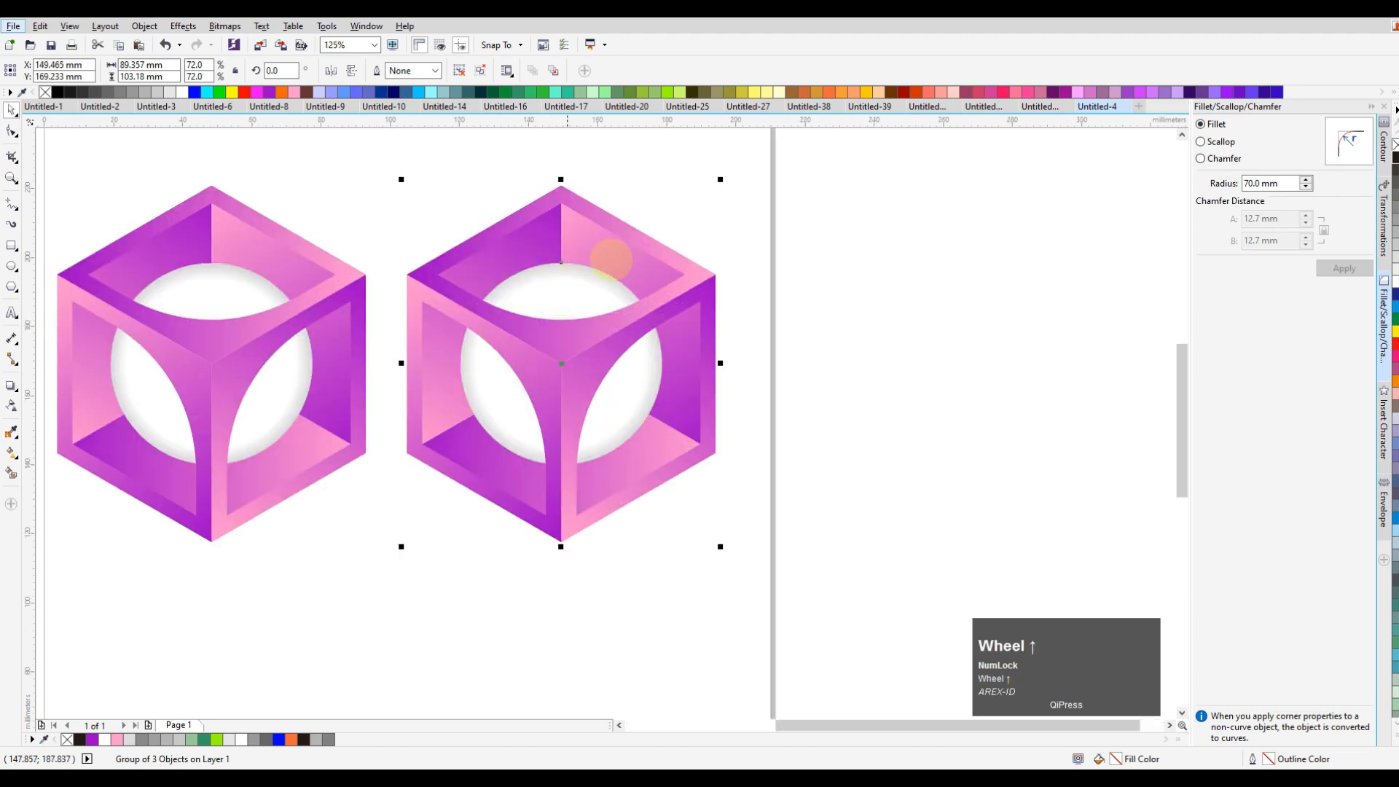
# Step: Ungroup the right cube copy and its front and back face groups into six separate face objects, keeping the faces selected
pyautogui.click(461, 73)
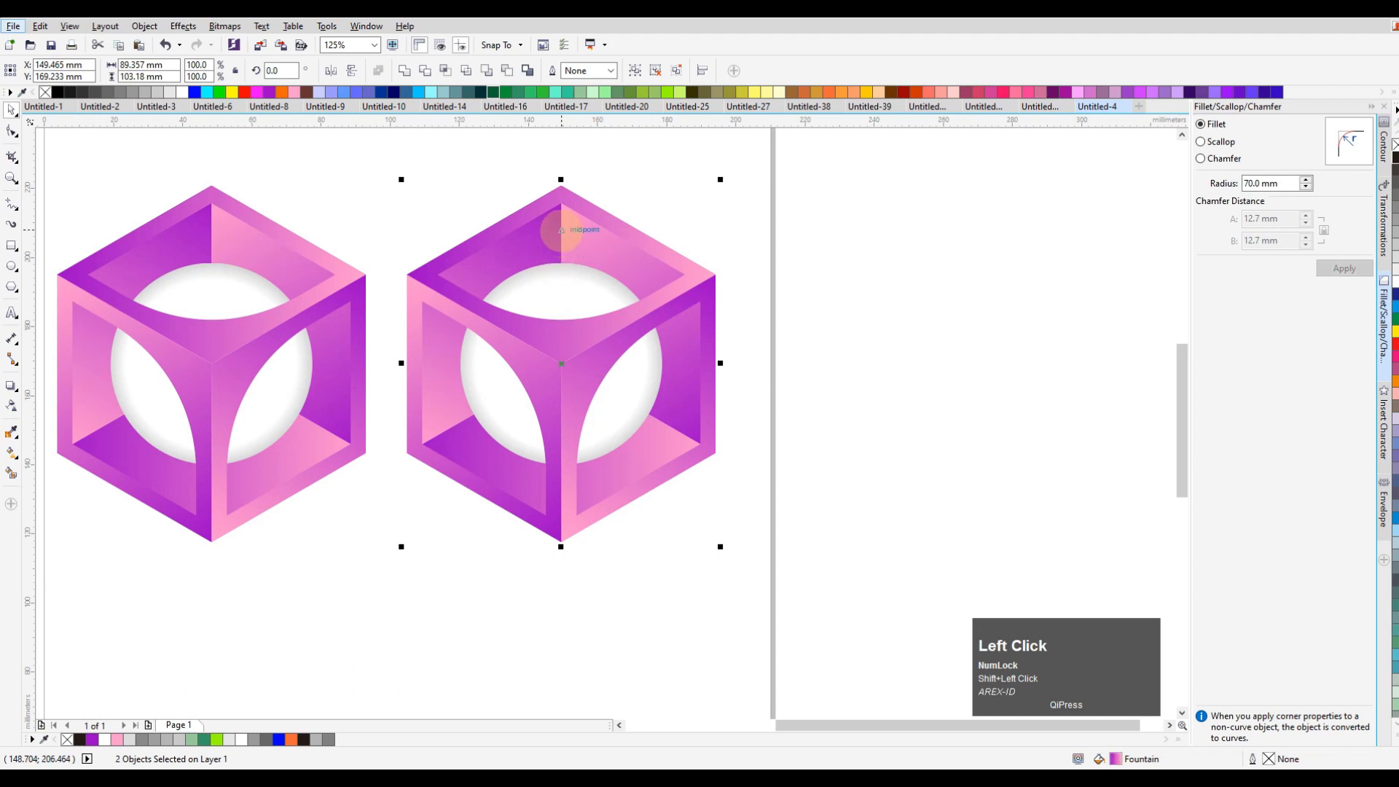
pyautogui.click(676, 69)
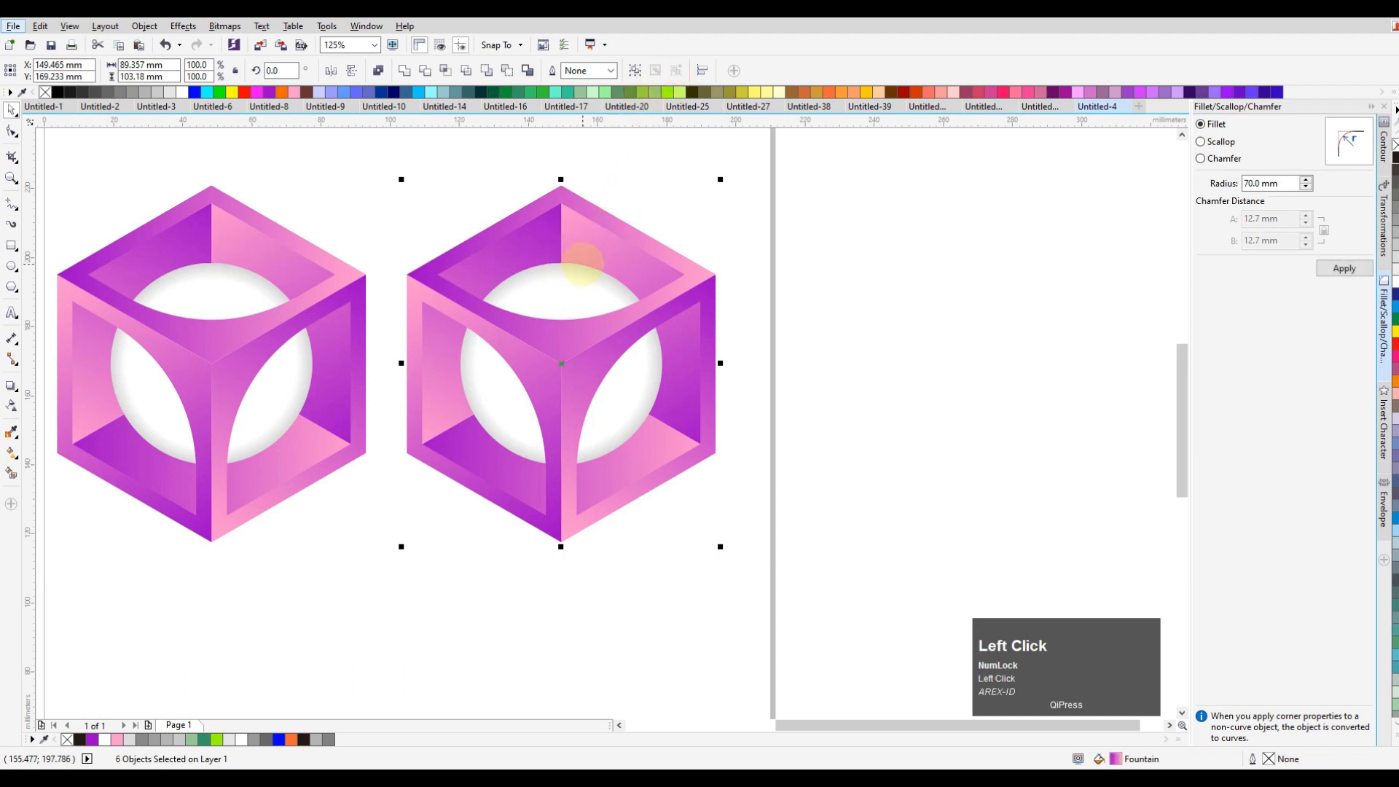
pyautogui.keyDown('shift'); pyautogui.click(583, 264); pyautogui.keyUp('shift')
pyautogui.hotkey('ctrl', 'z')
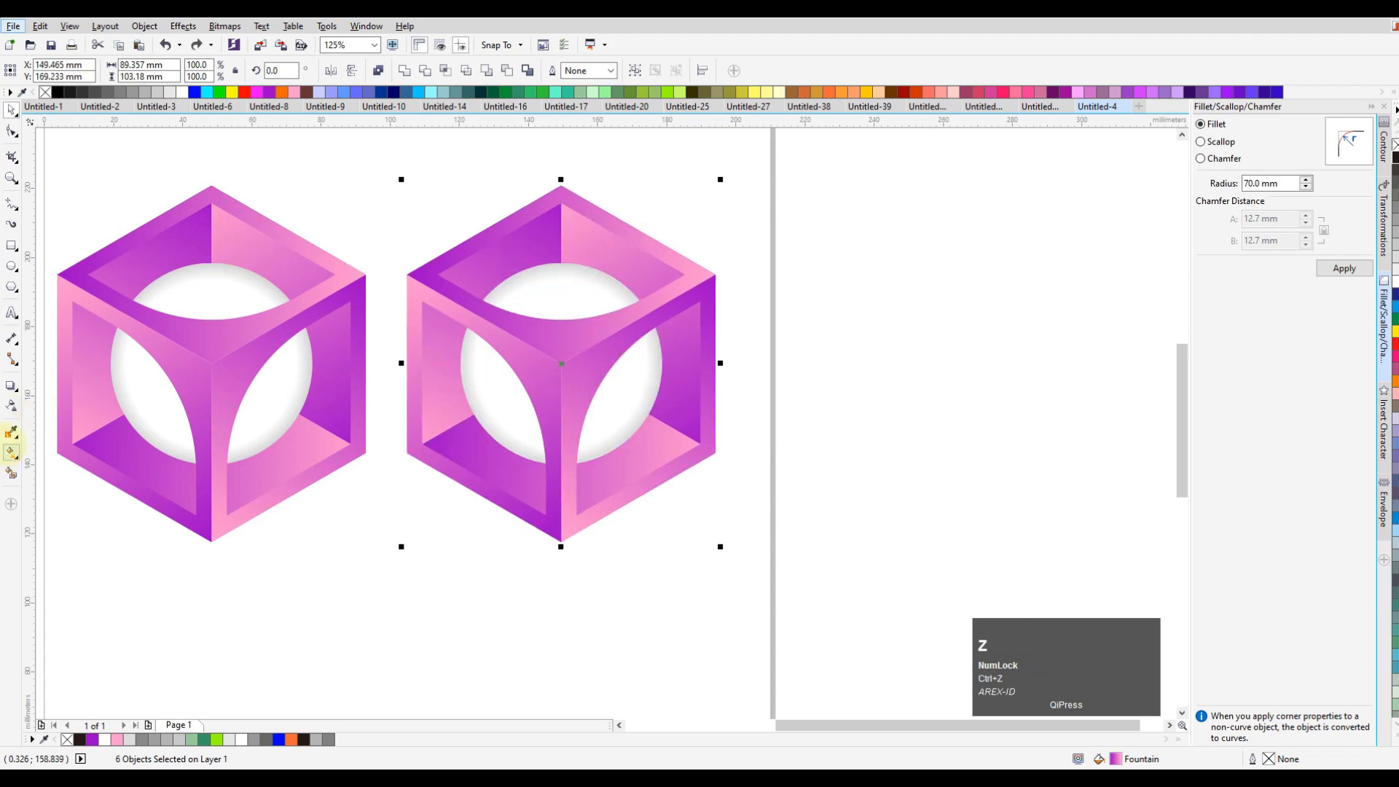
pyautogui.click(11, 450)
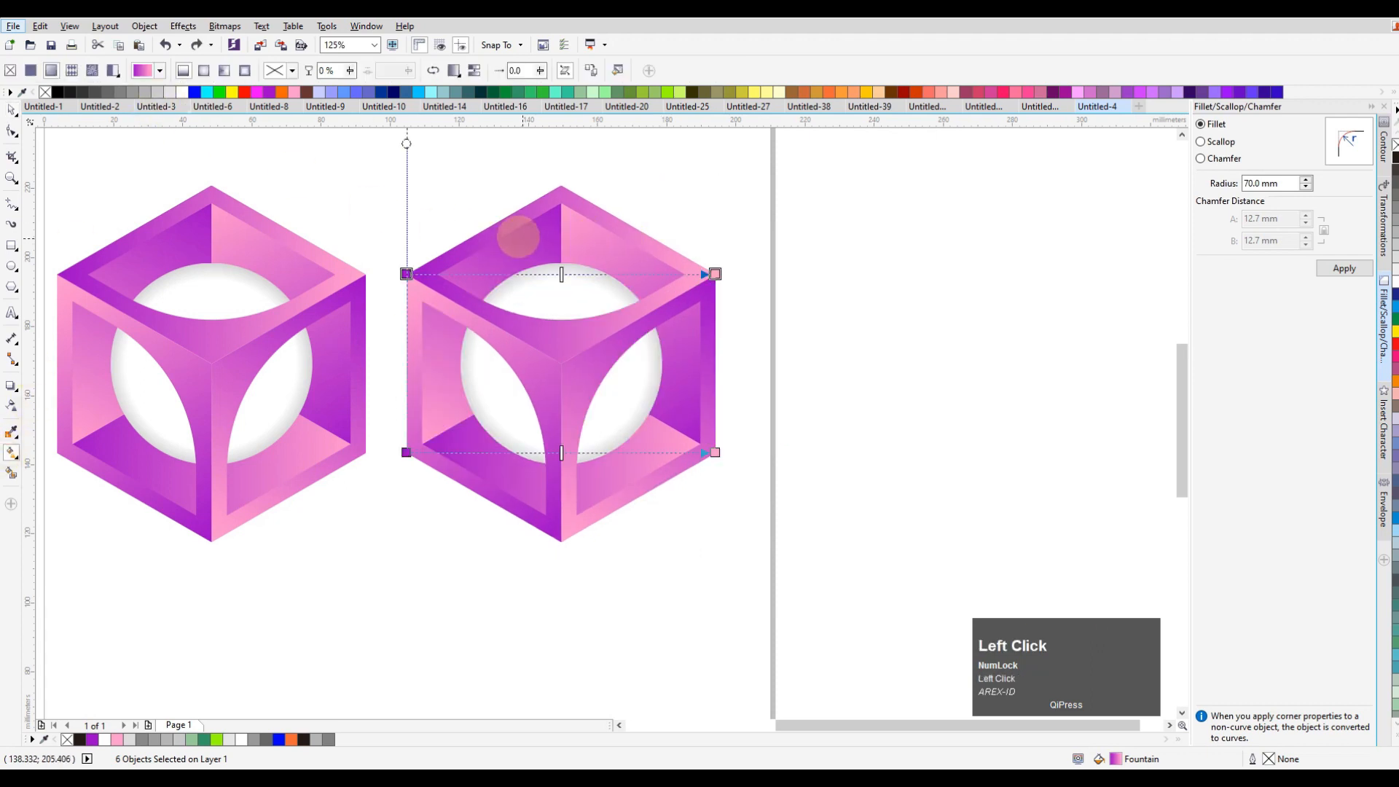
pyautogui.click(160, 70)
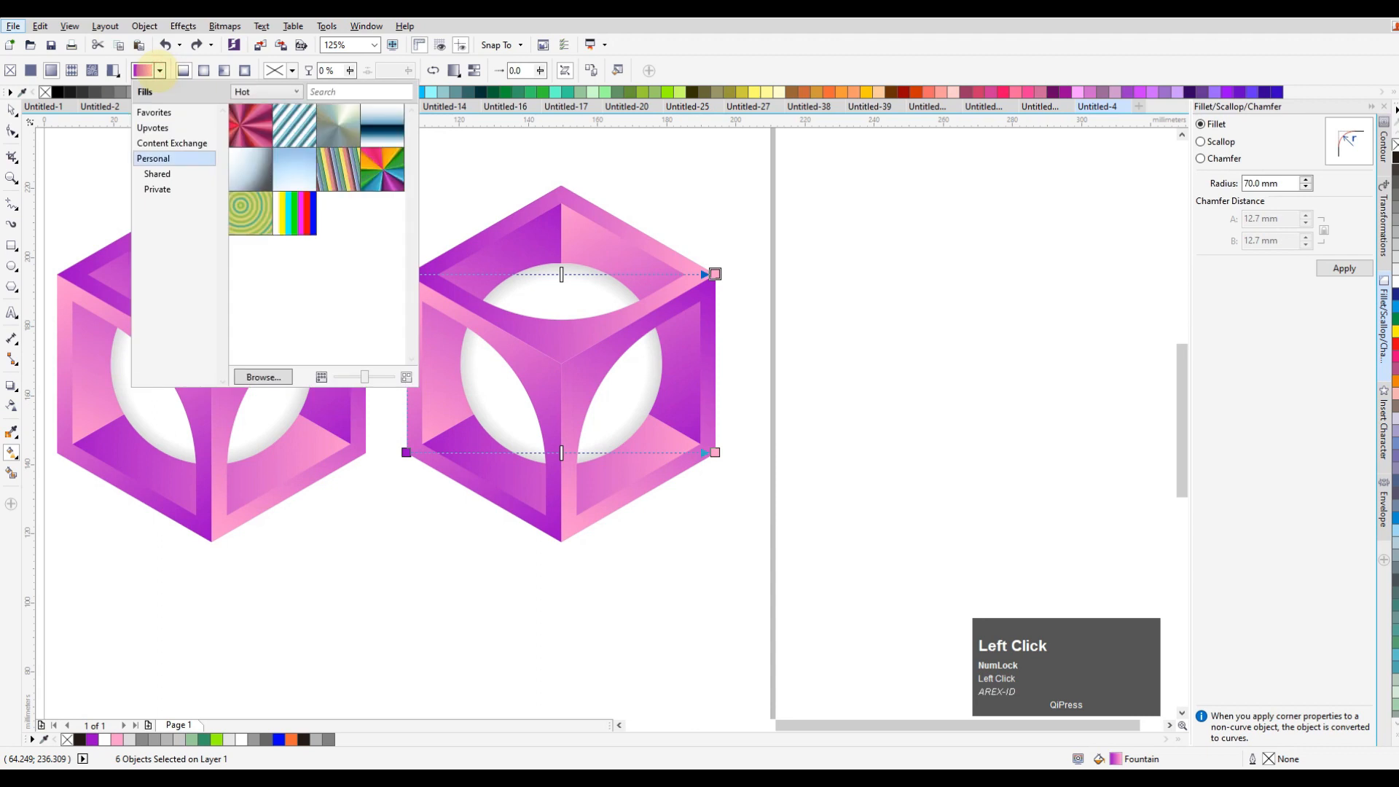
pyautogui.click(704, 178)
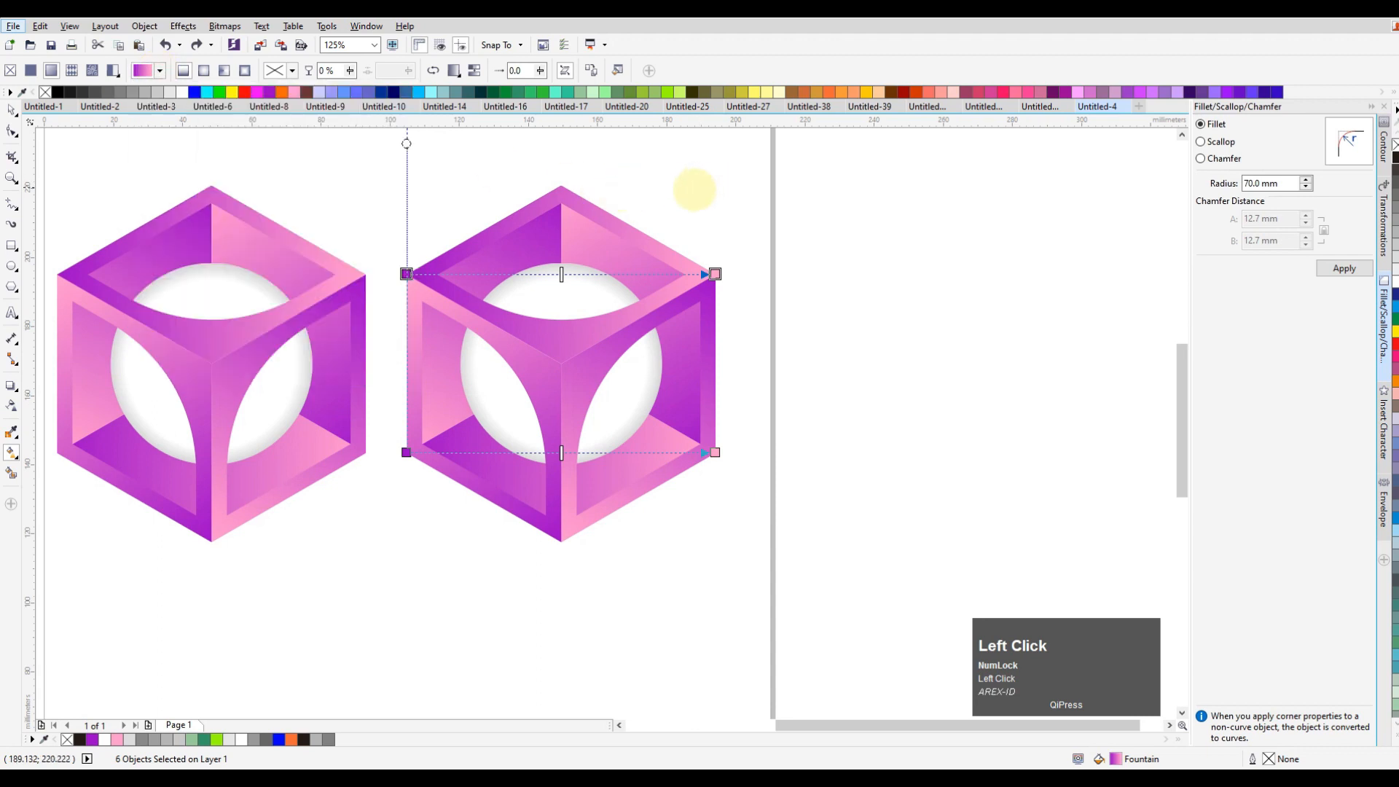
# Step: Set the start colour of the six selected faces' fountain fill to green #339966 in the Edit Fill settings
pyautogui.doubleClick(1118, 758)
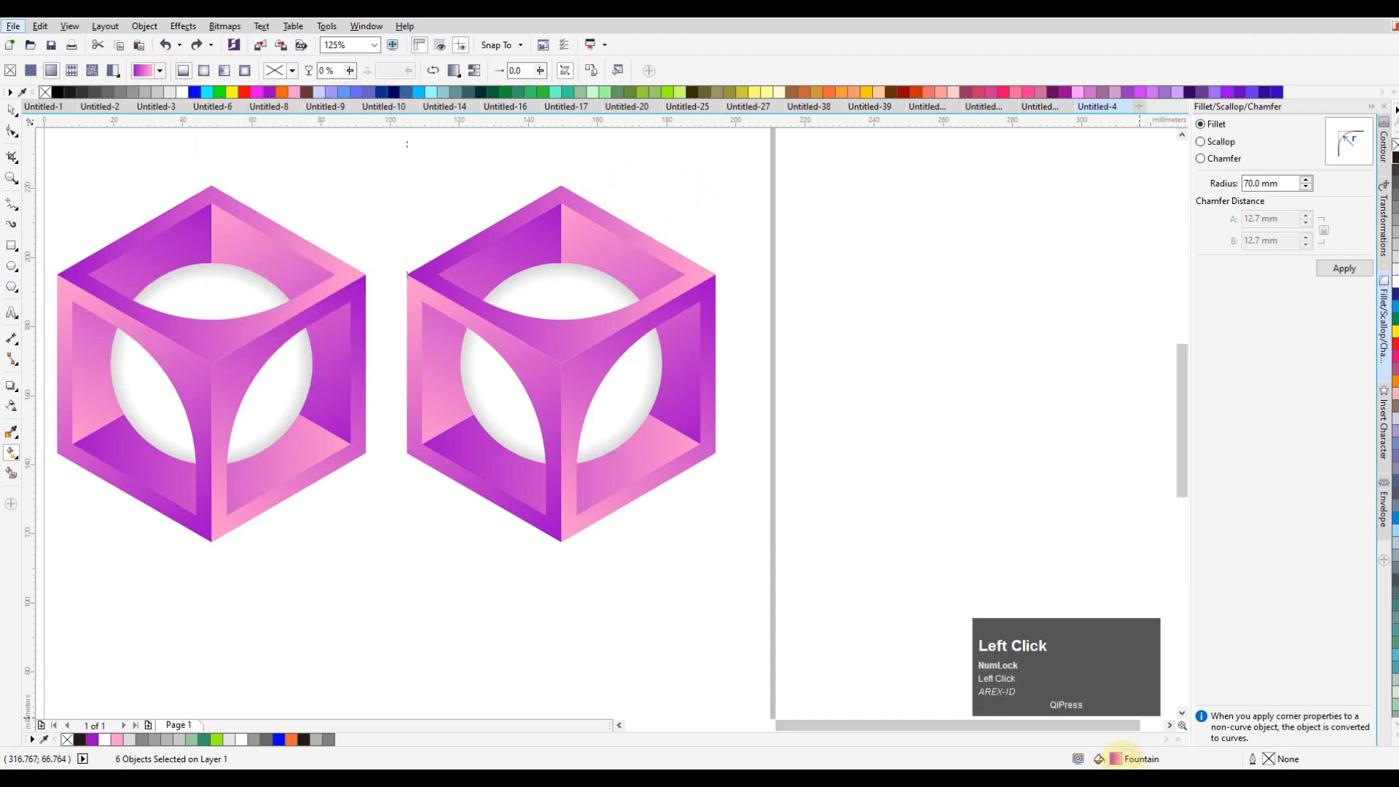
pyautogui.click(730, 367)
pyautogui.click(754, 416)
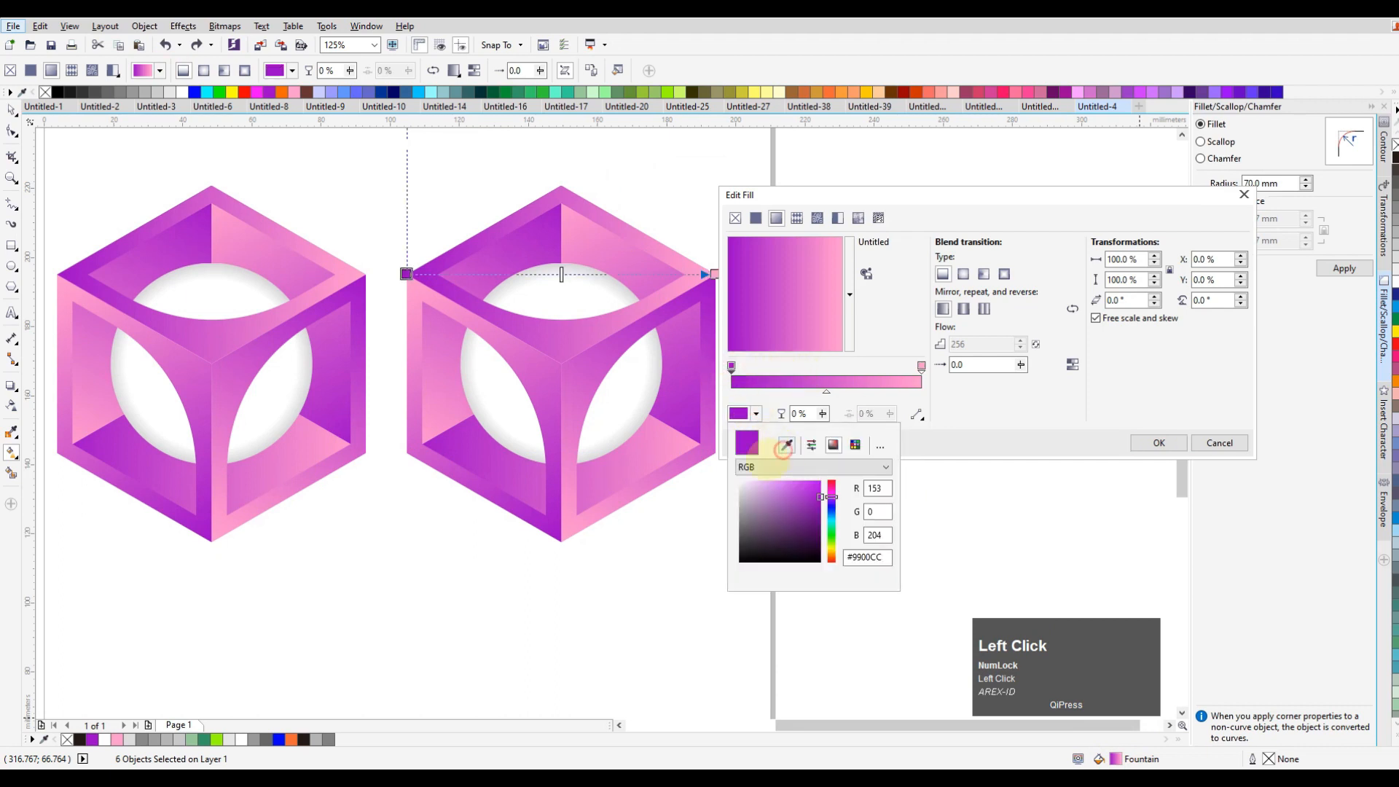
pyautogui.click(192, 739)
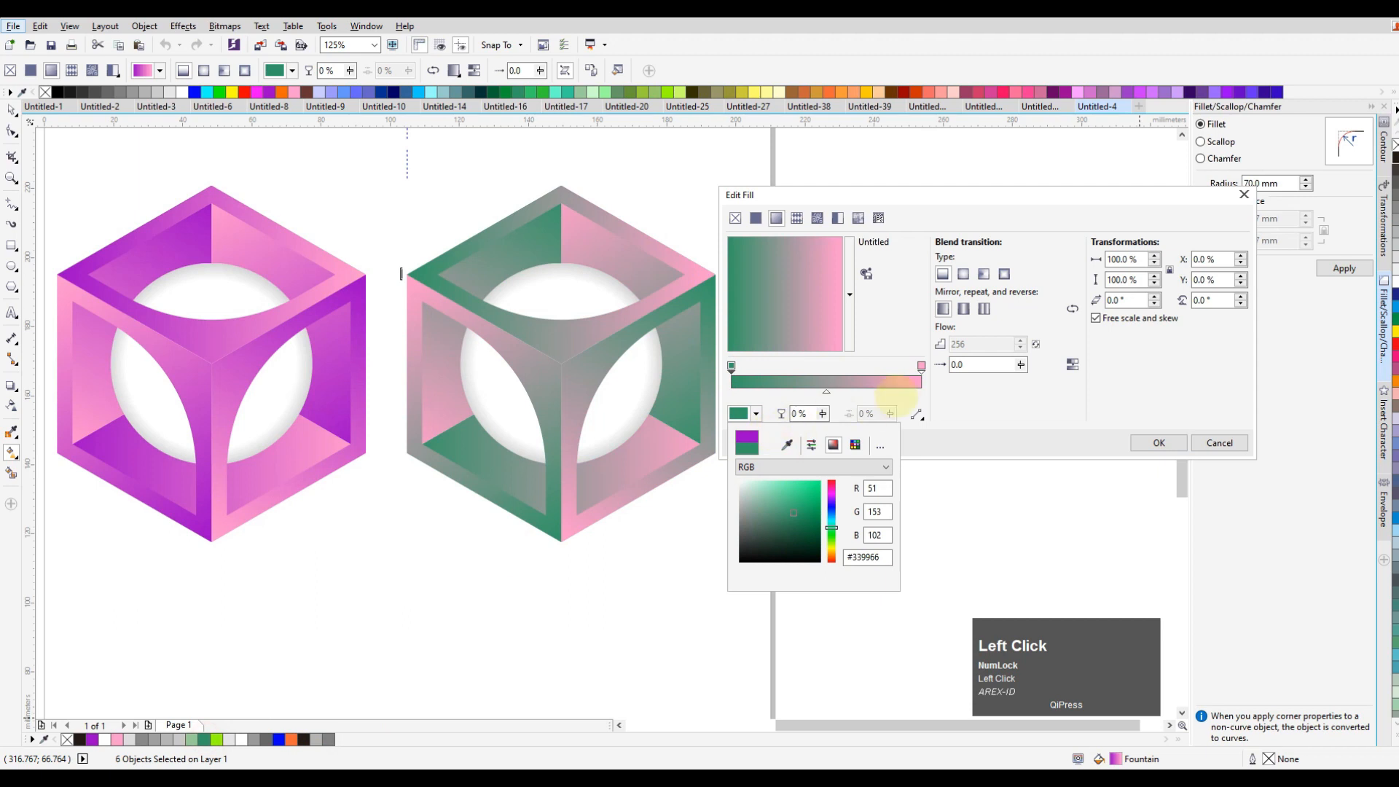
# Step: Set the end colour of the selected faces' fountain fill to lime green and apply the fill
pyautogui.click(922, 365)
pyautogui.click(738, 413)
pyautogui.click(757, 413)
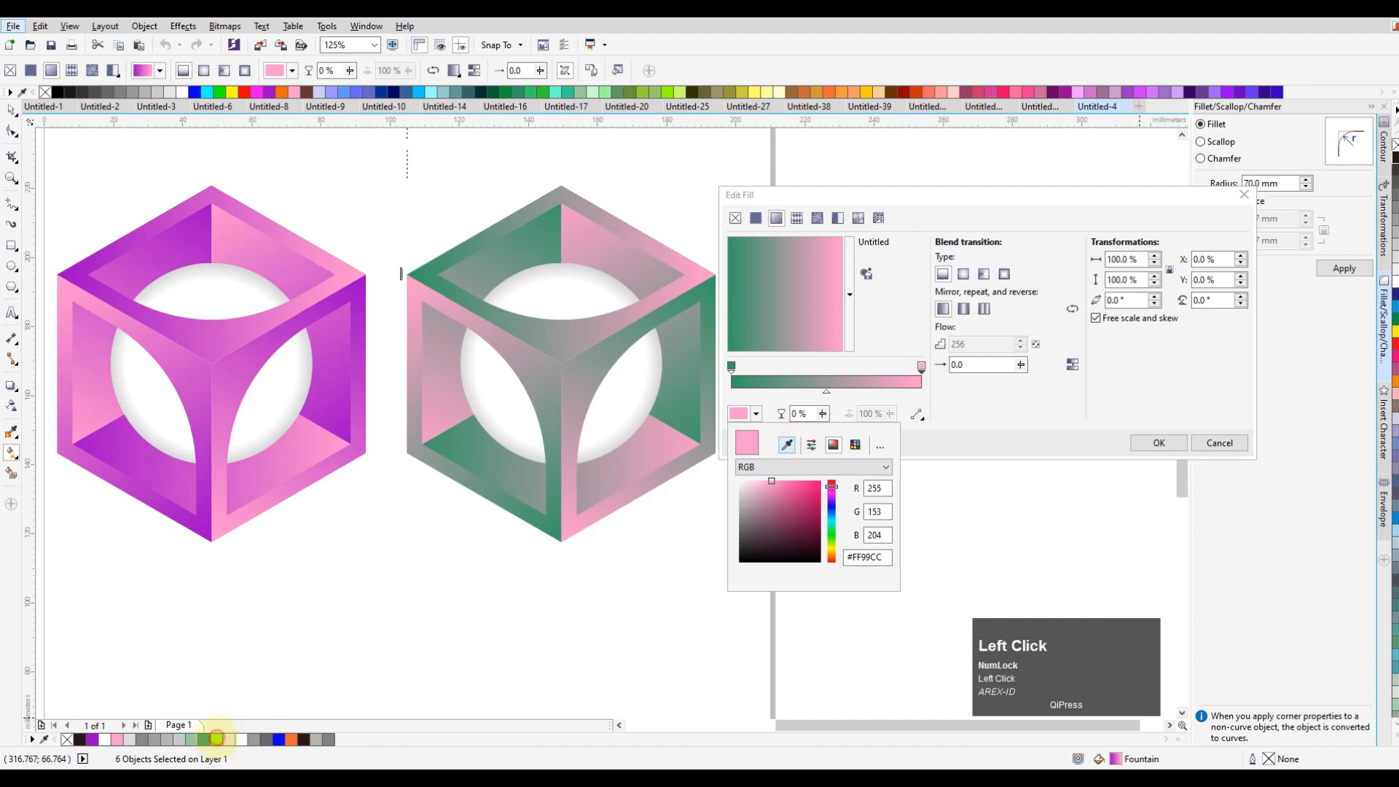
pyautogui.click(217, 740)
pyautogui.click(1173, 443)
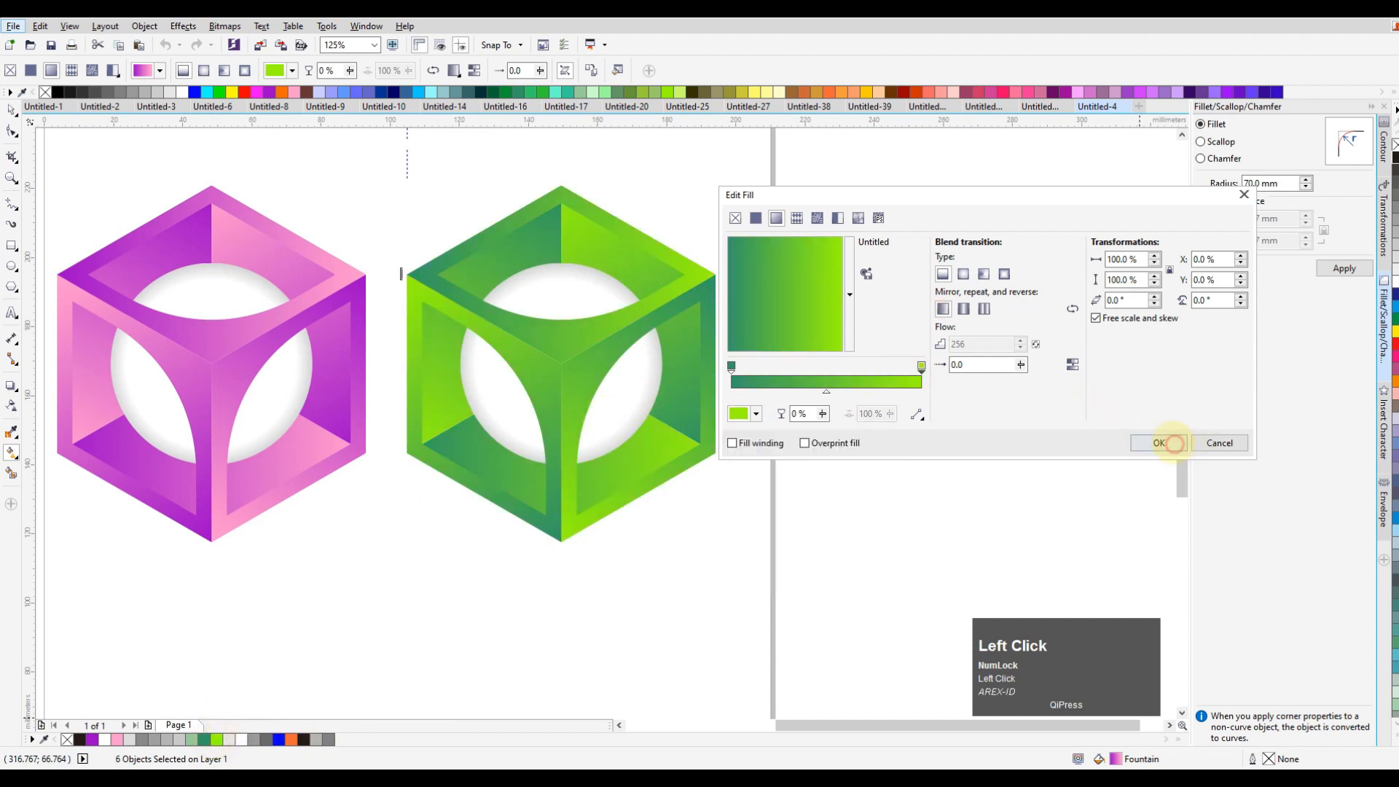
# Step: Group the green cube's six faces and its sphere into one object
pyautogui.click(11, 110)
pyautogui.scroll(-3, 573, 354)
pyautogui.moveTo(793, 493); pyautogui.dragTo(467, 237)
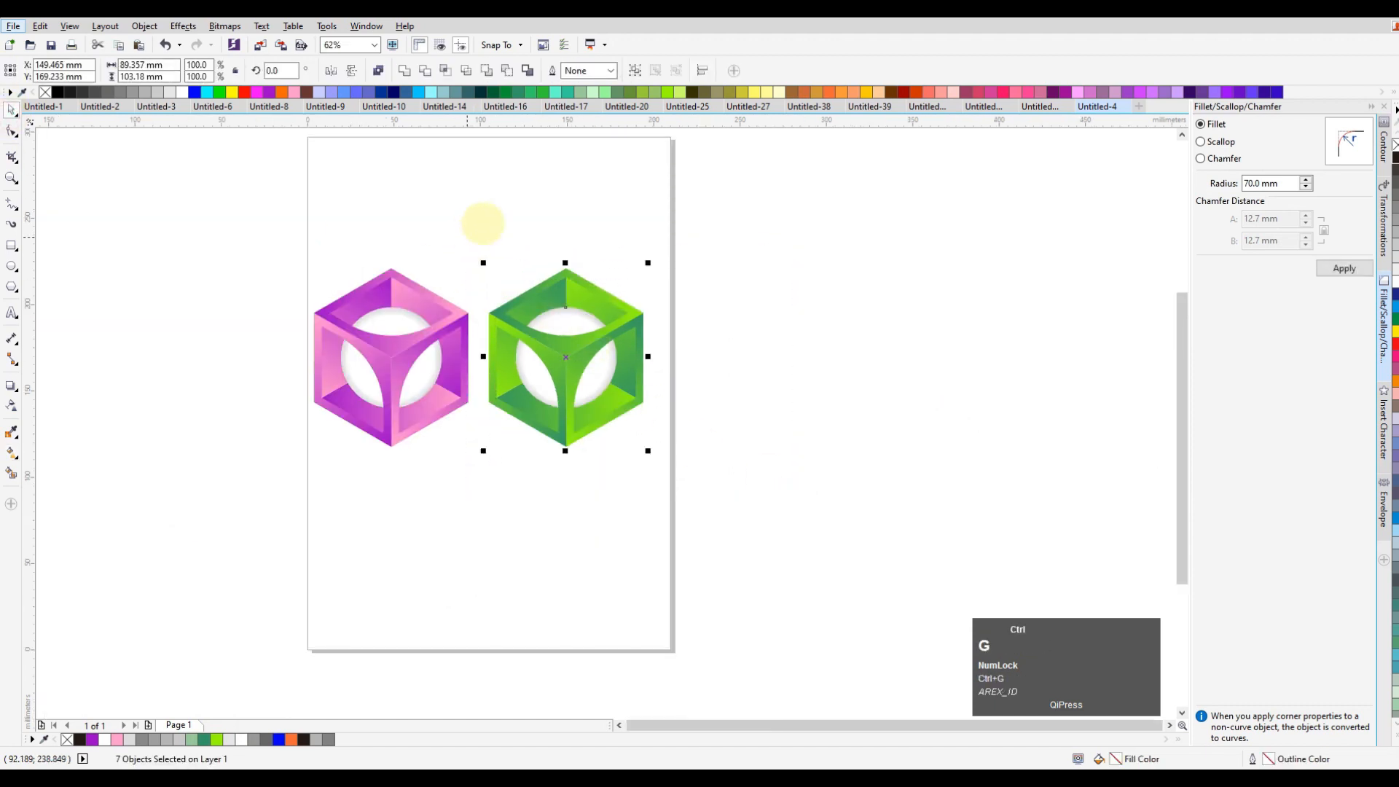
pyautogui.click(498, 214)
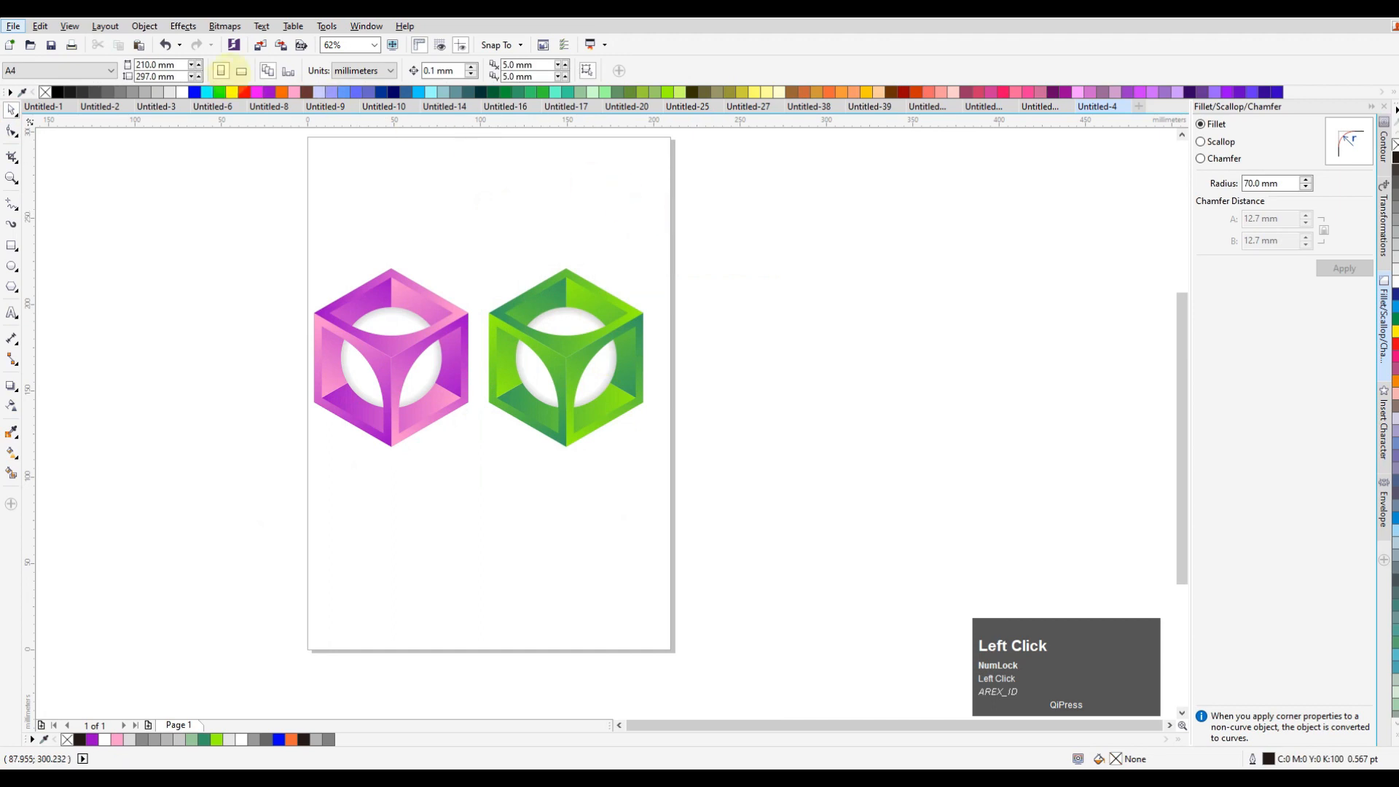
# Step: Switch the A4 page to landscape, and centre both cubes on it as one group
pyautogui.click(243, 70)
pyautogui.moveTo(156, 172); pyautogui.dragTo(765, 468)
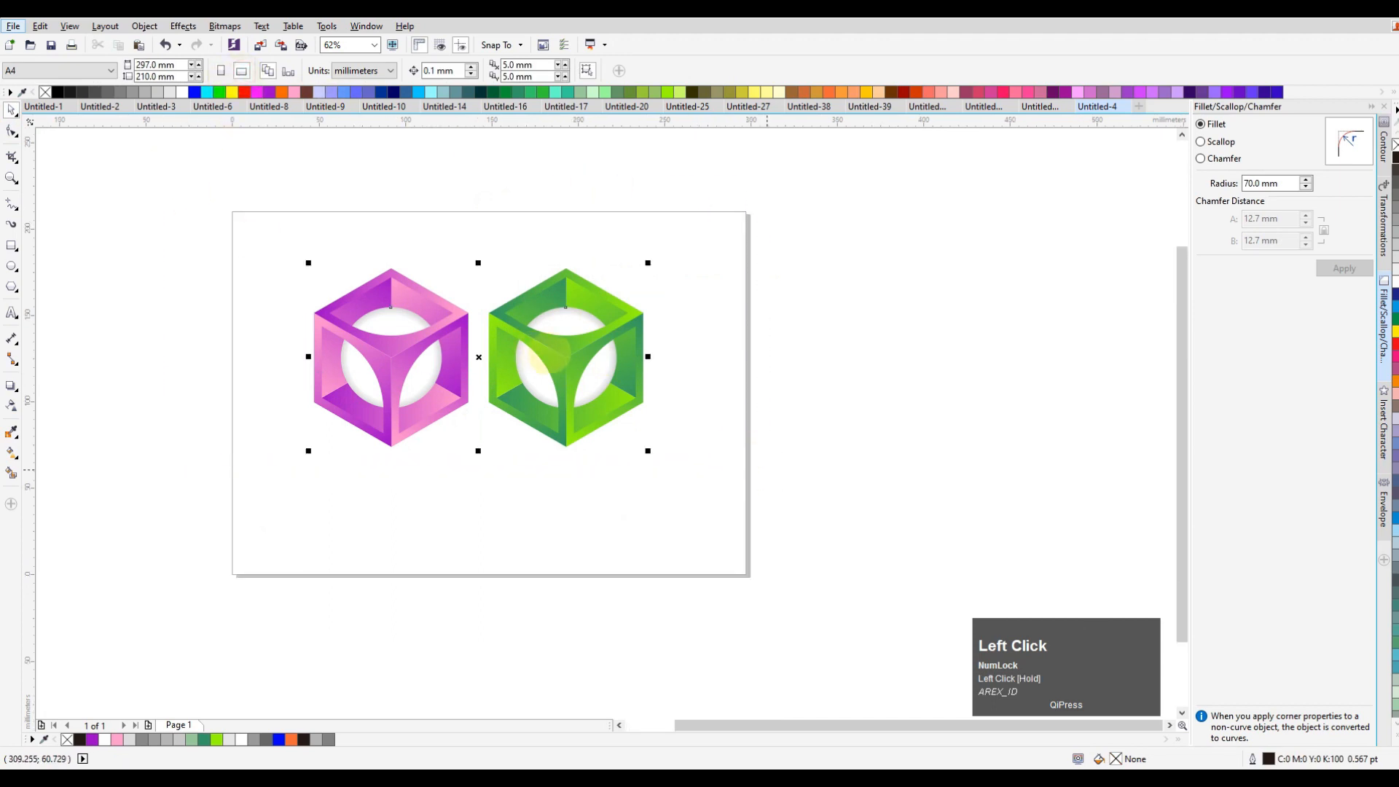
pyautogui.hotkey('ctrl', 'g')
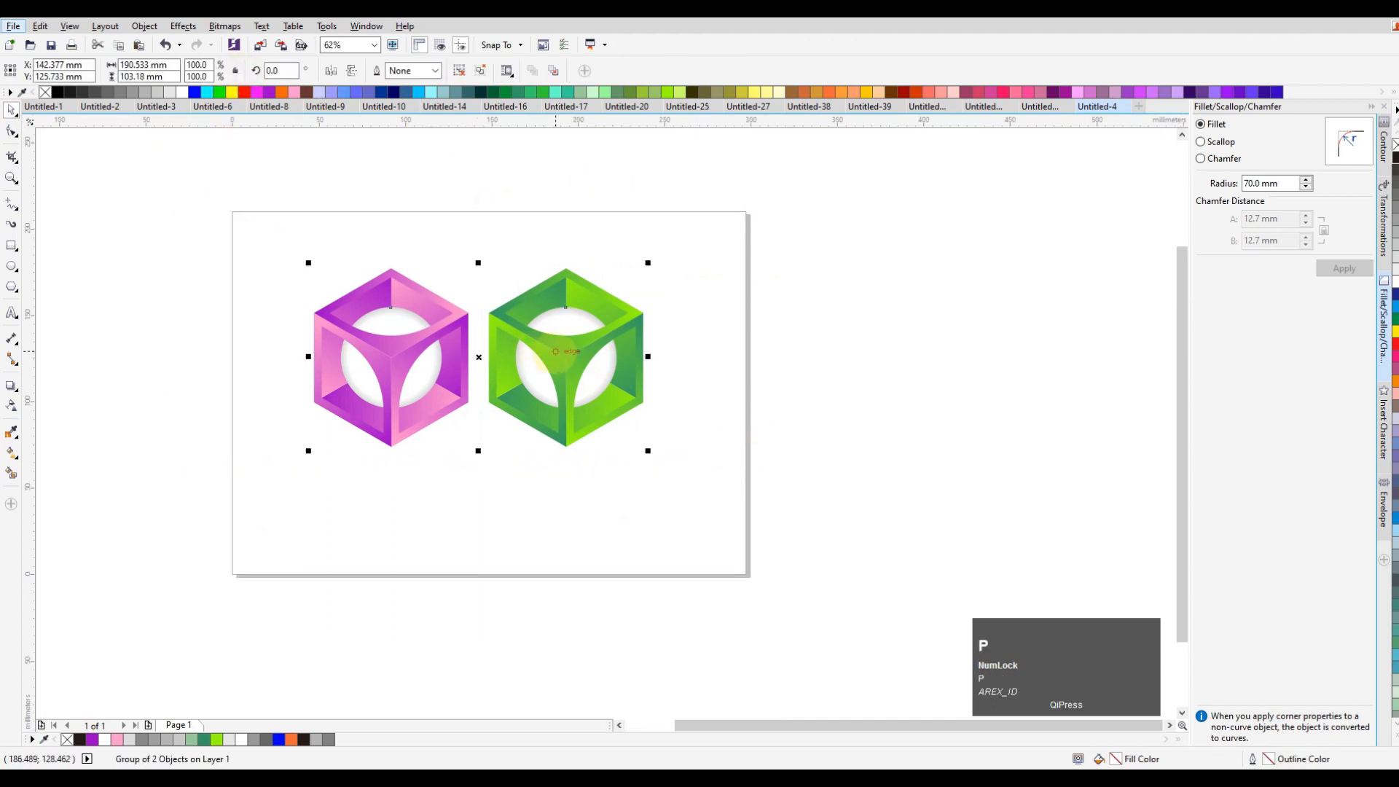
pyautogui.press('p')
pyautogui.click(767, 325)
# Step: Examine the purple-pink and green cubes side by side up close
pyautogui.press('F4')
pyautogui.click(823, 304)
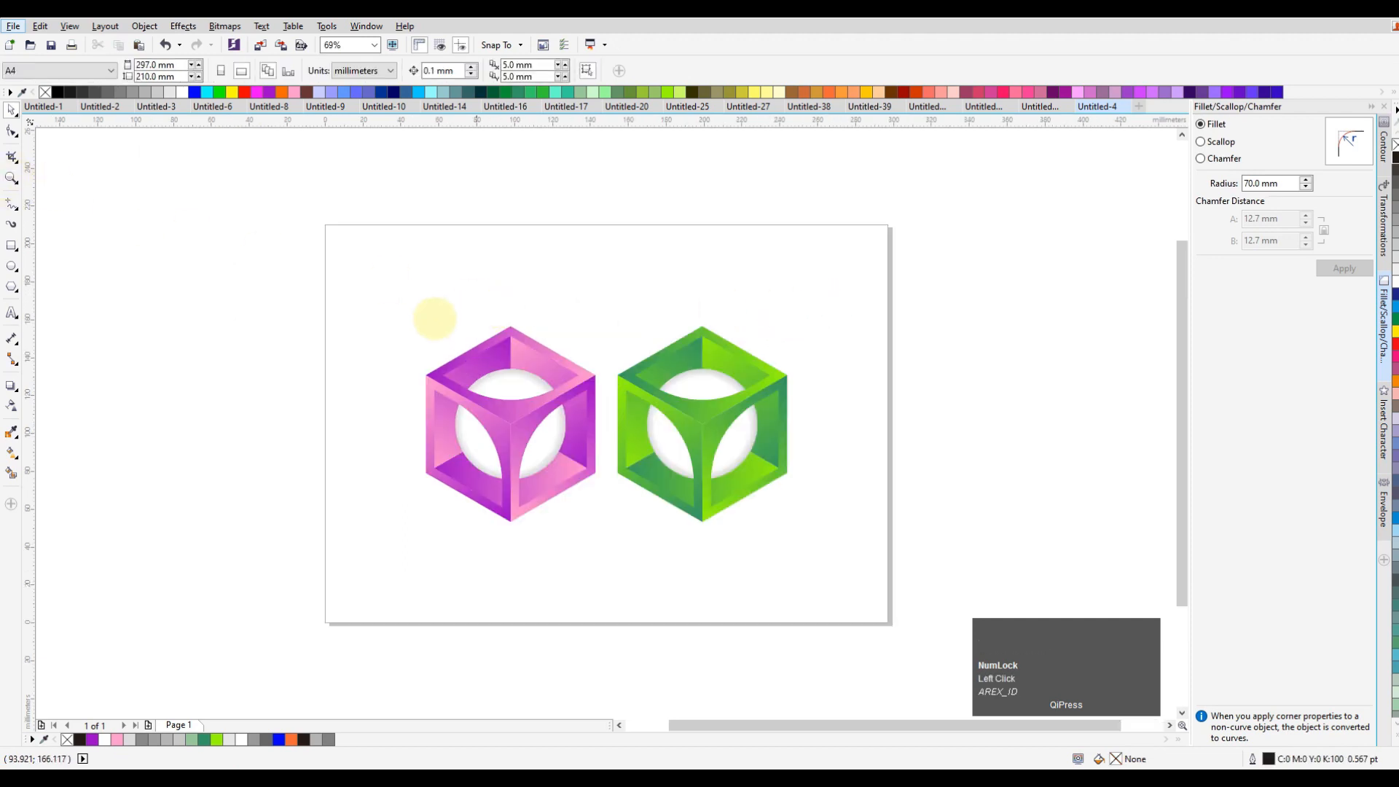
pyautogui.moveTo(368, 295); pyautogui.dragTo(840, 542)
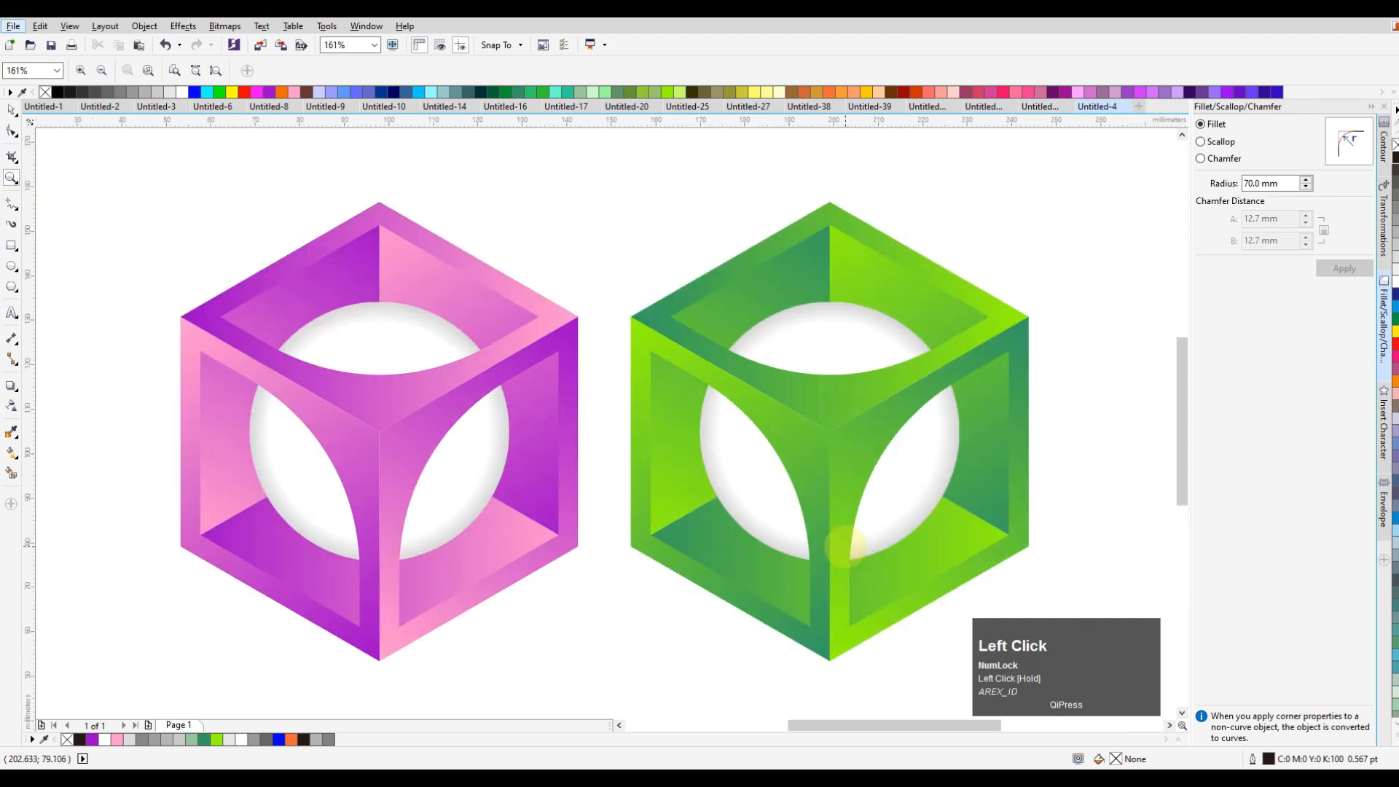
pyautogui.click(11, 111)
pyautogui.click(97, 172)
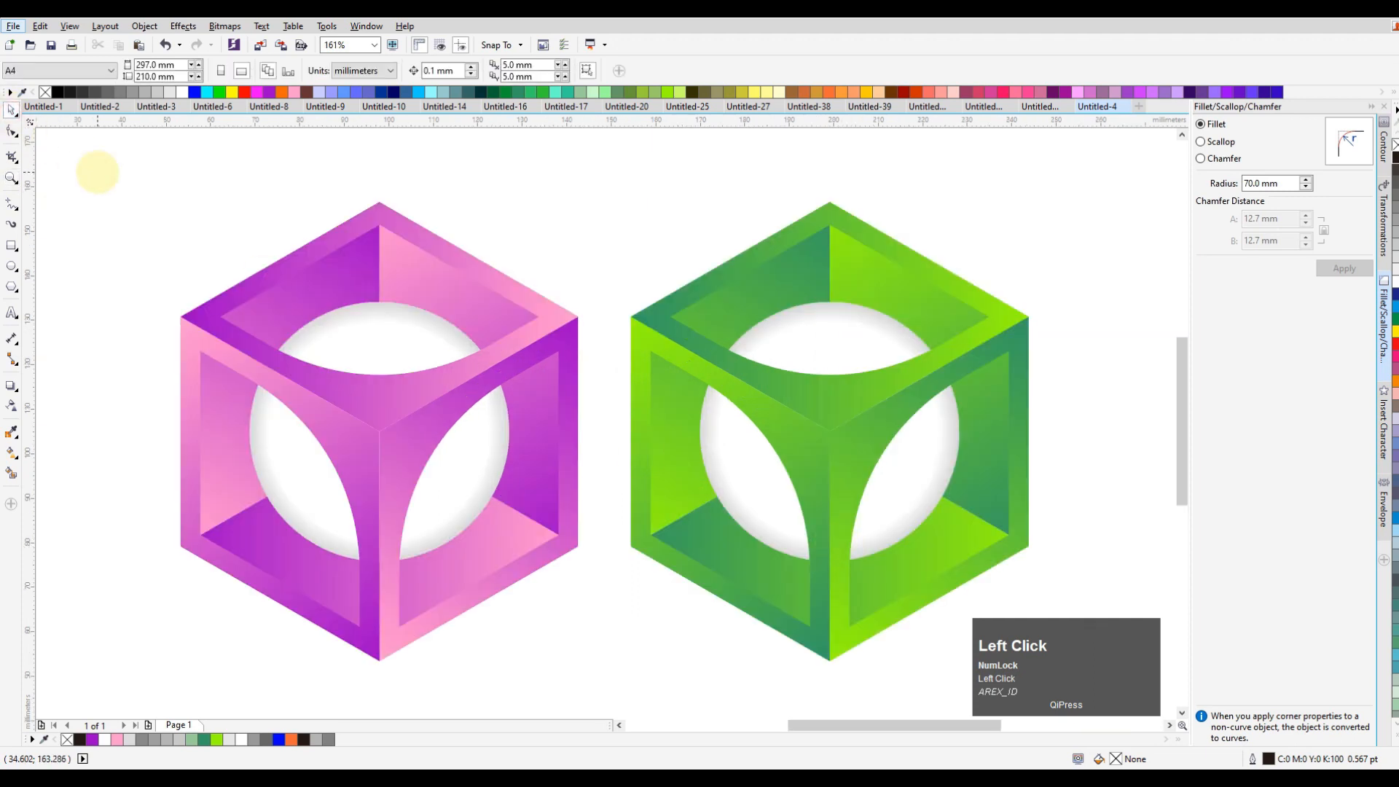